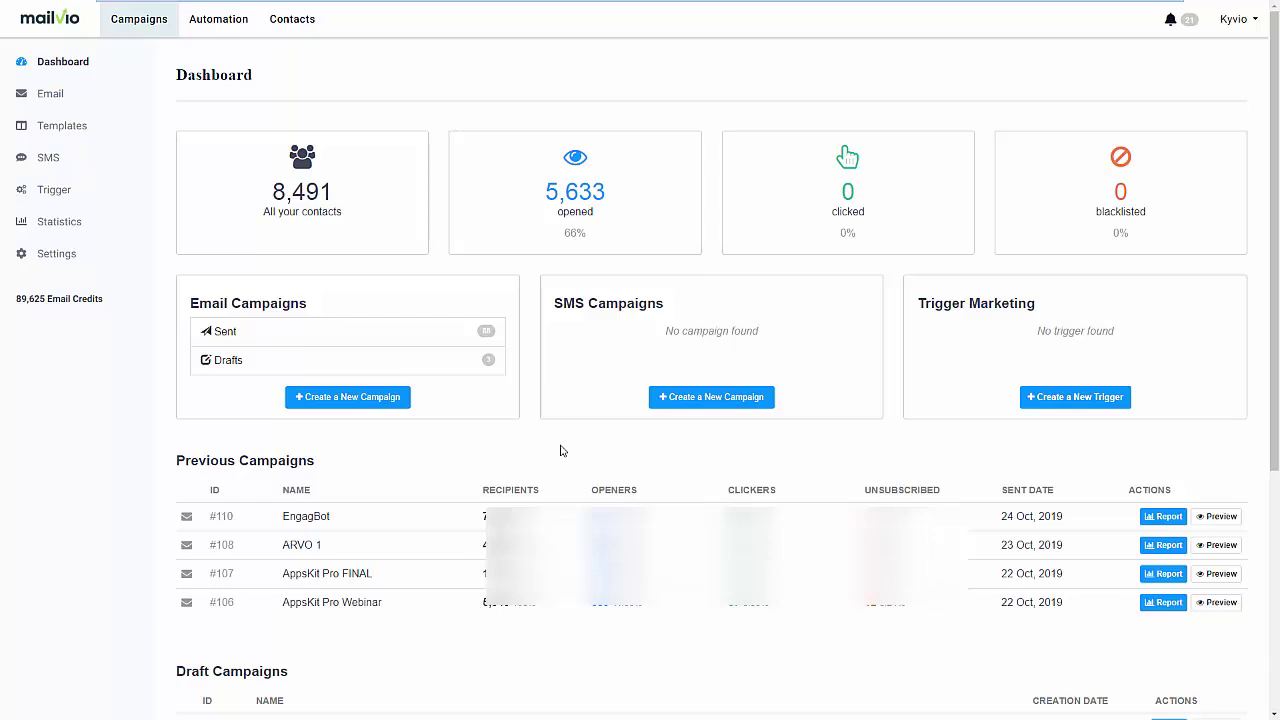
Create an empty contact list named Live Demo.
left_click(320, 34)
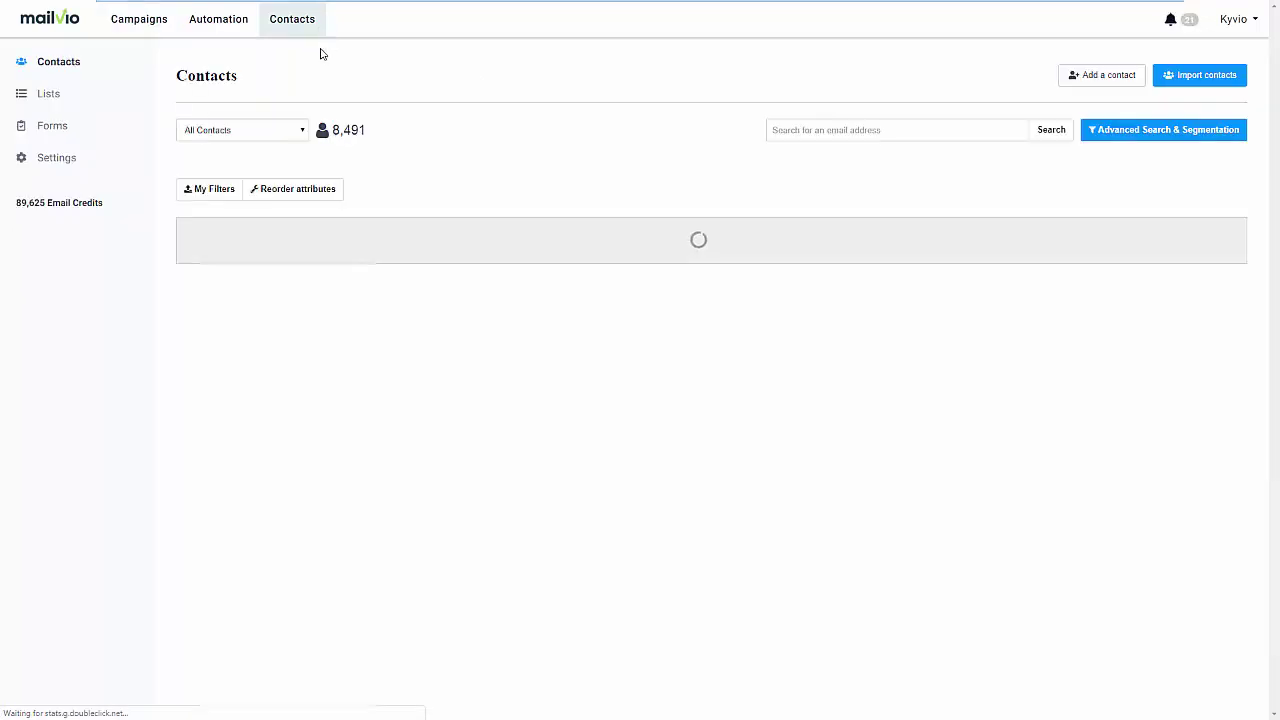
left_click(93, 103)
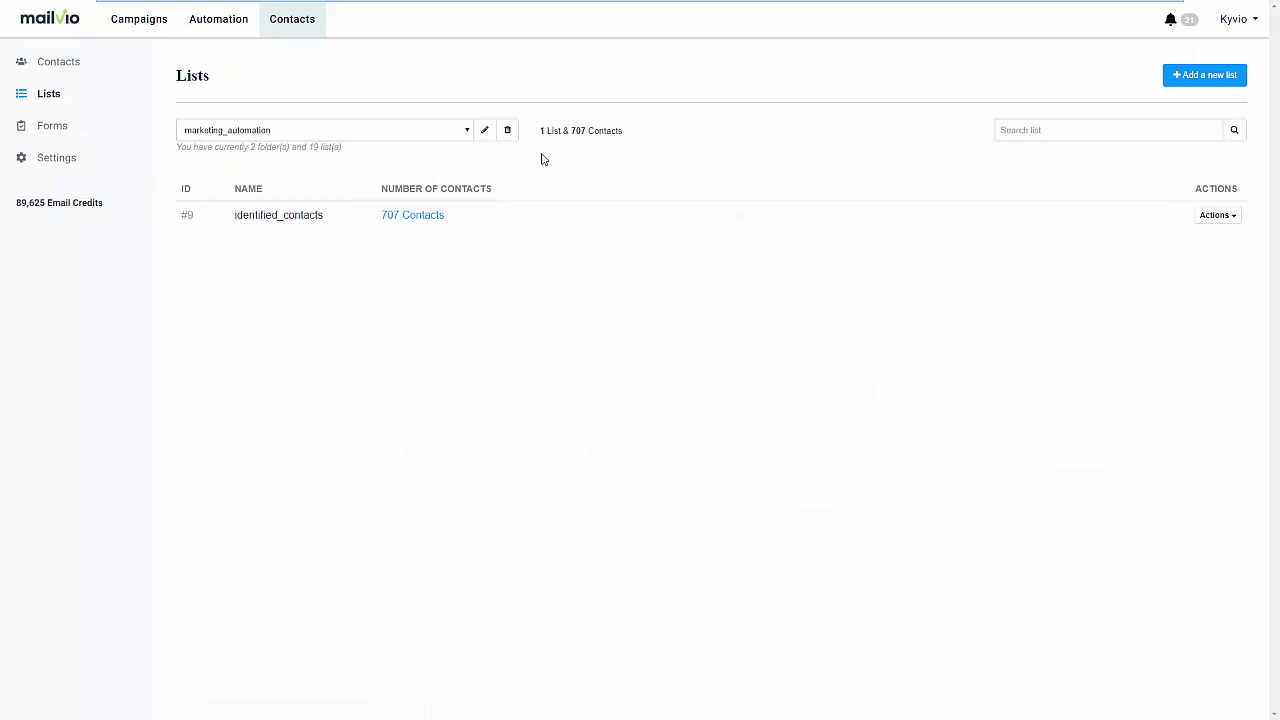
left_click(467, 131)
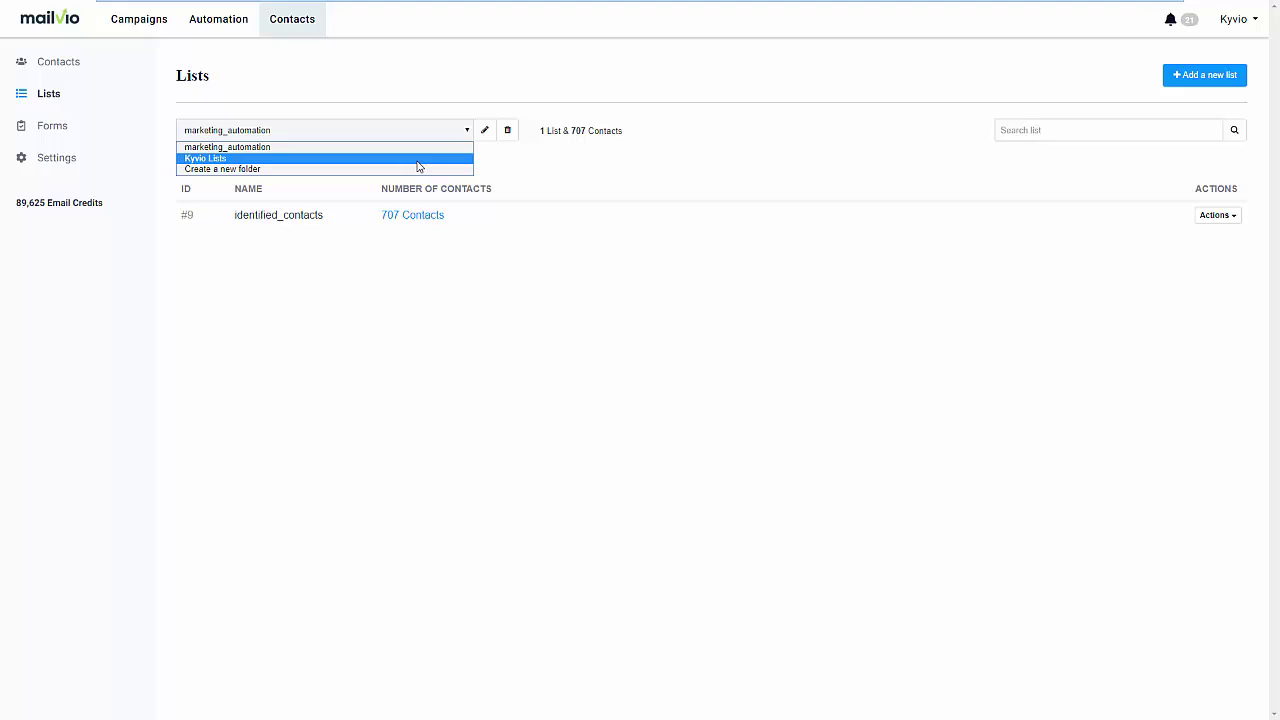
left_click(516, 168)
left_click(1185, 80)
left_click(283, 201)
type("Live Demo")
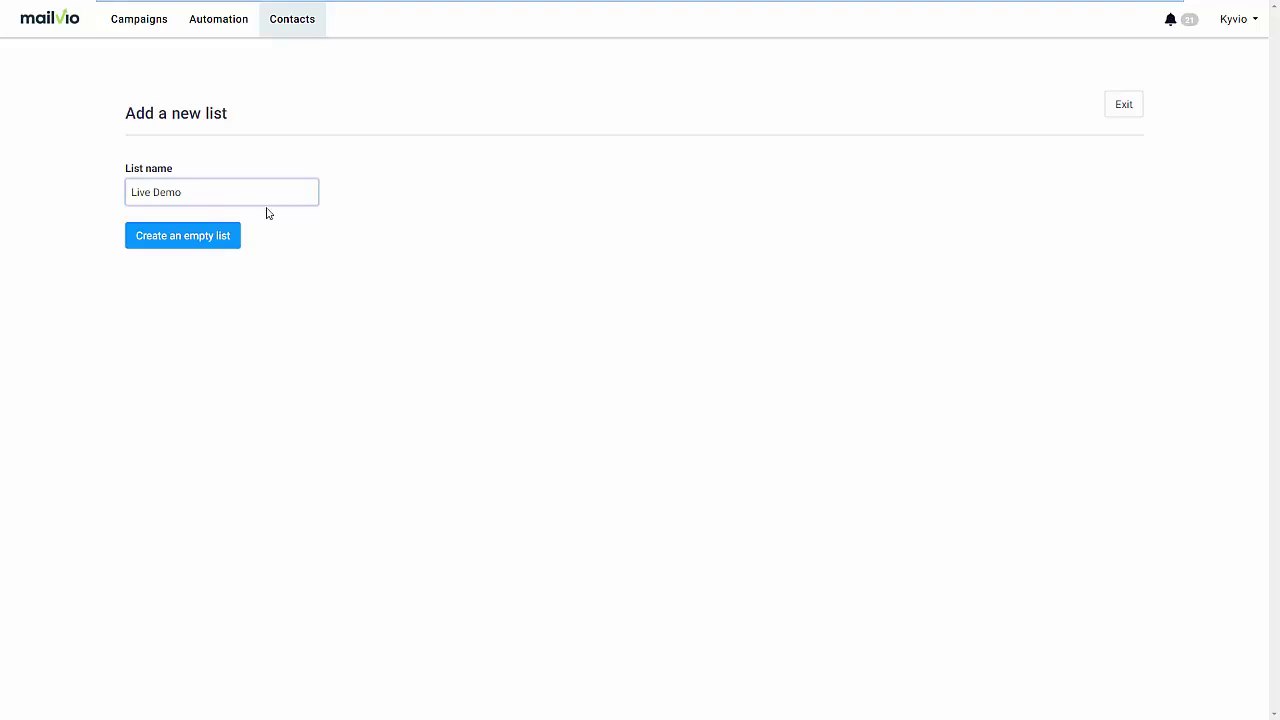
left_click(200, 240)
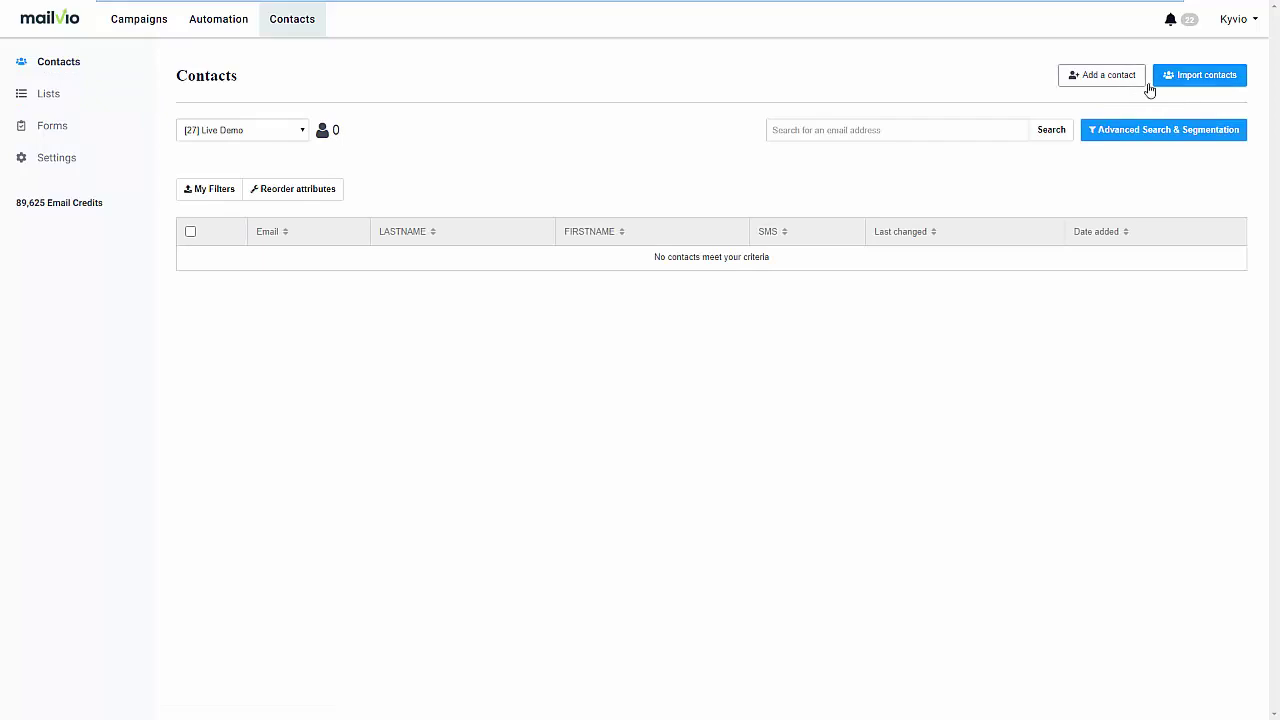
Review the contact import options and the subscription and unsubscription forms.
left_click(1197, 82)
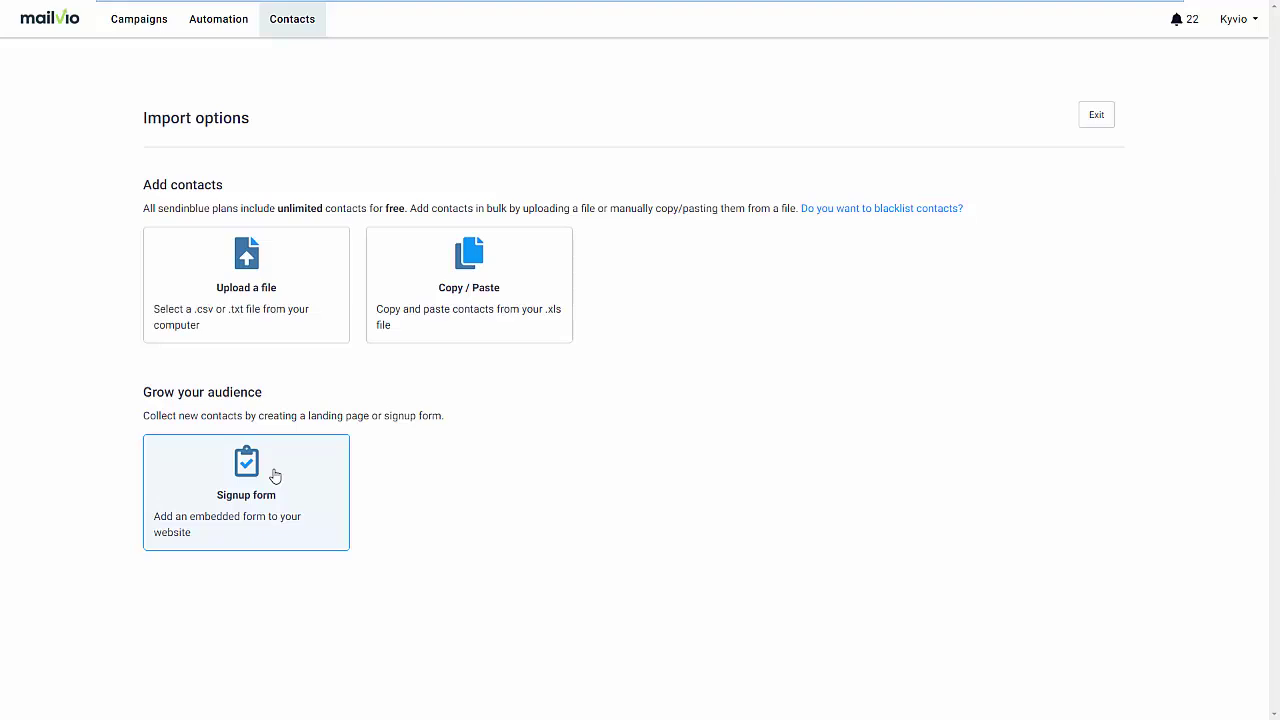
left_click(294, 32)
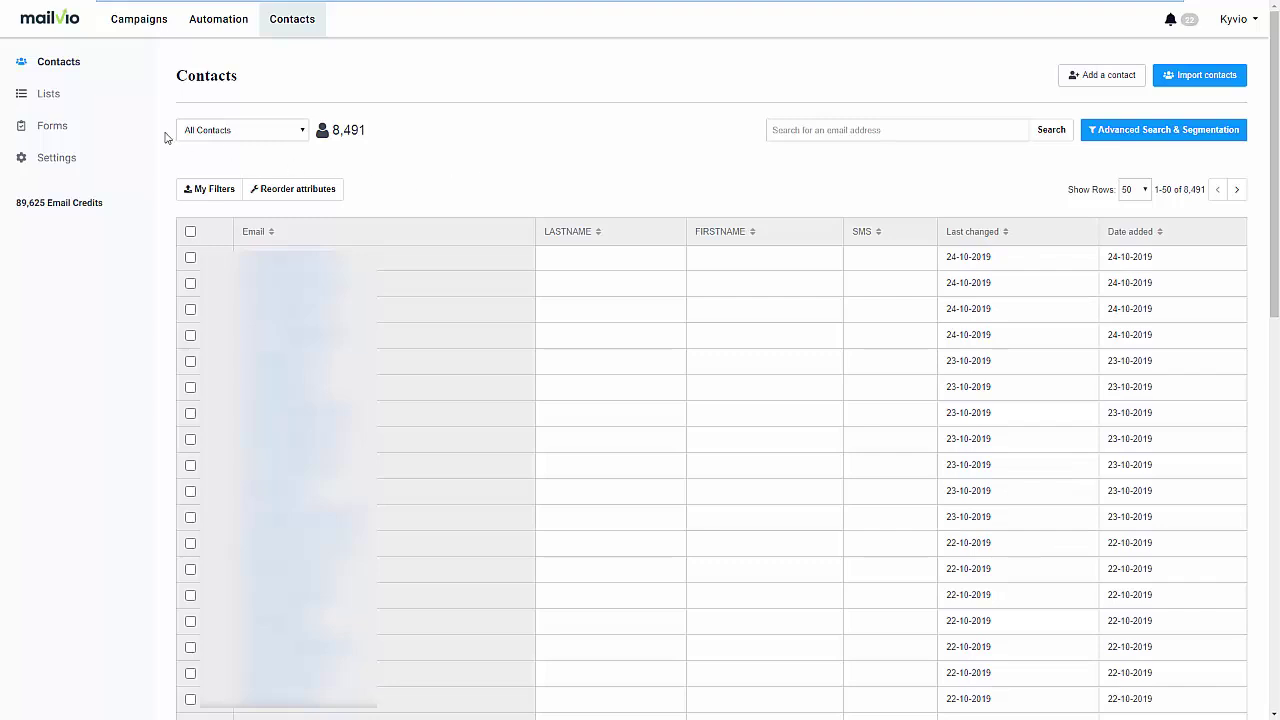
left_click(101, 128)
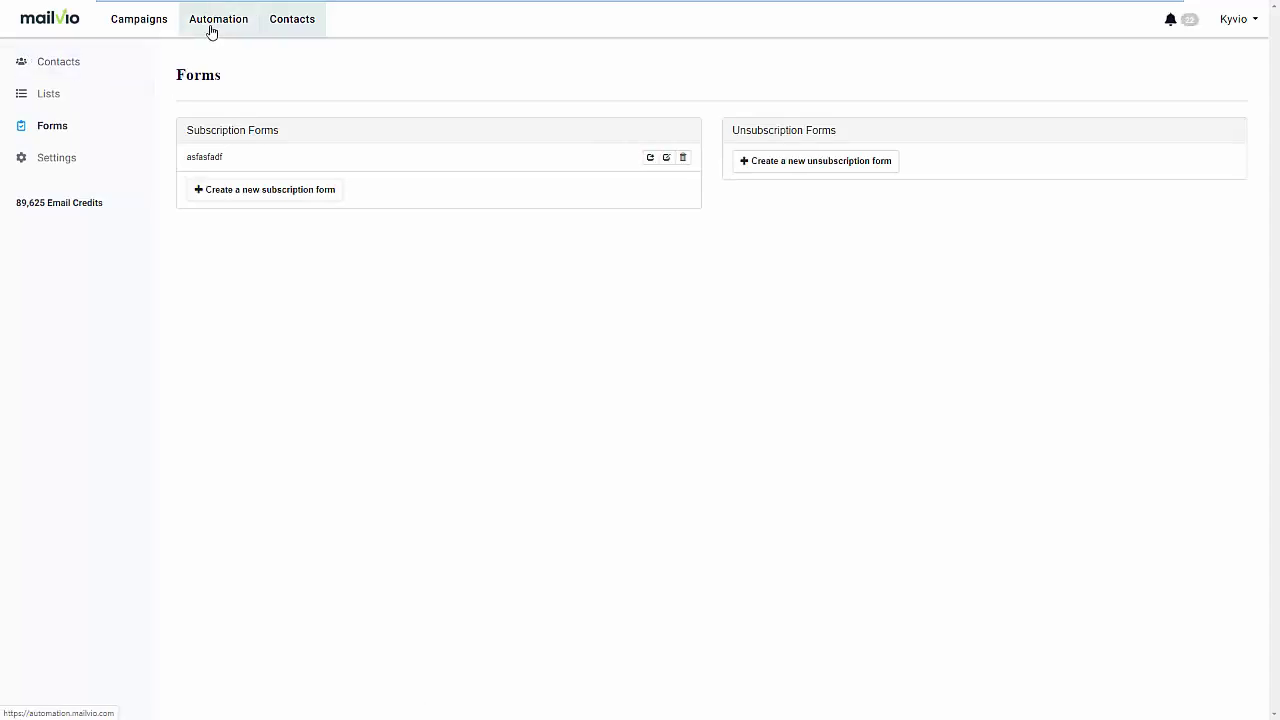
Create an automation workflow of the Page Visit type and proceed past its template preview.
left_click(211, 31)
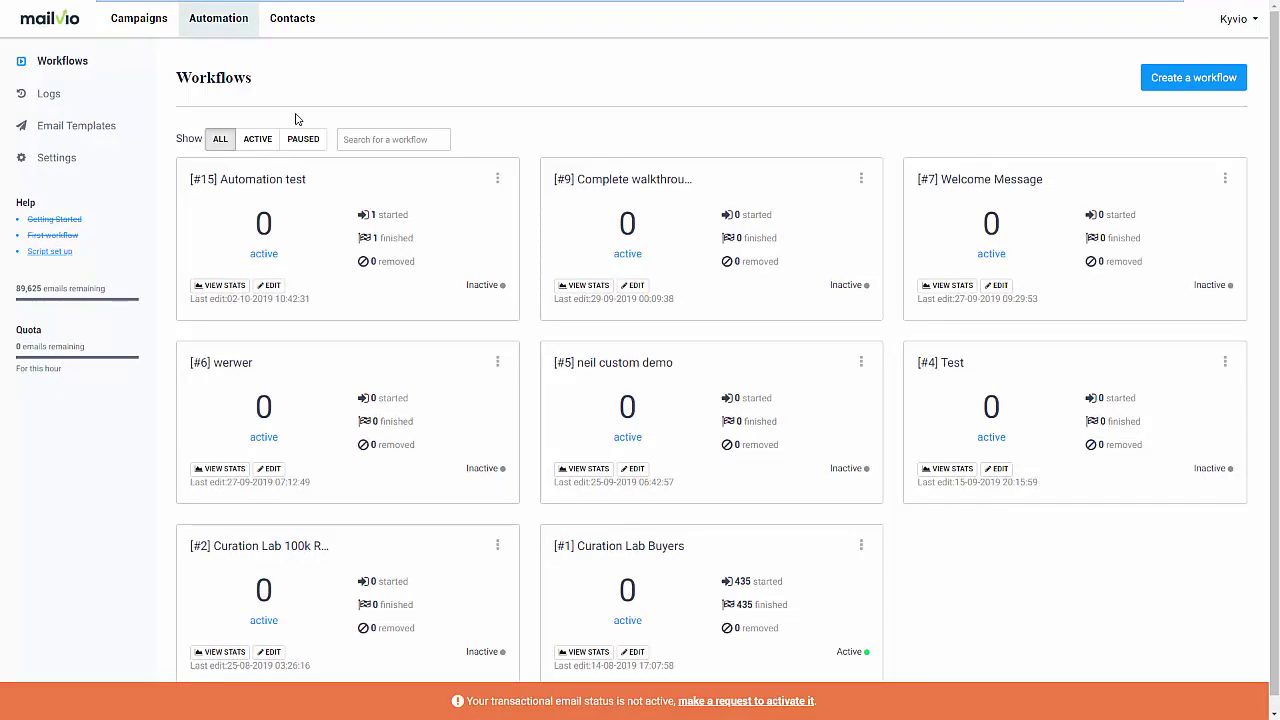
left_click(1165, 82)
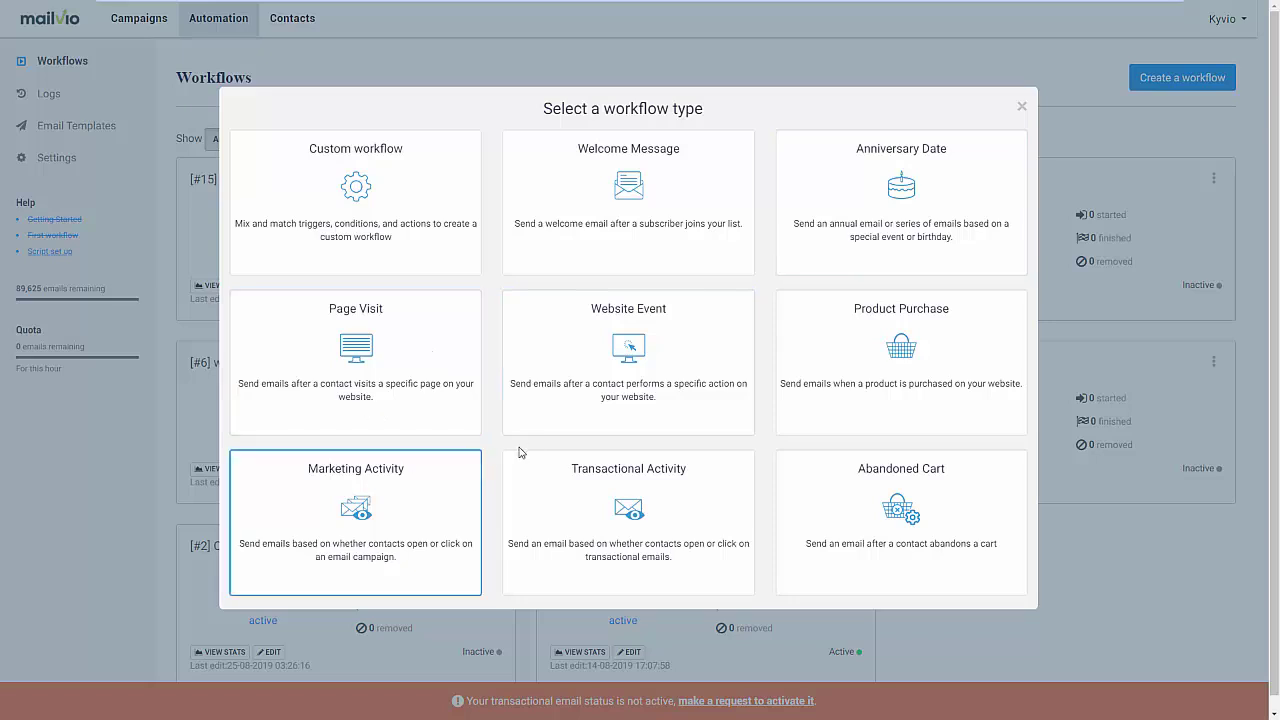
left_click(389, 411)
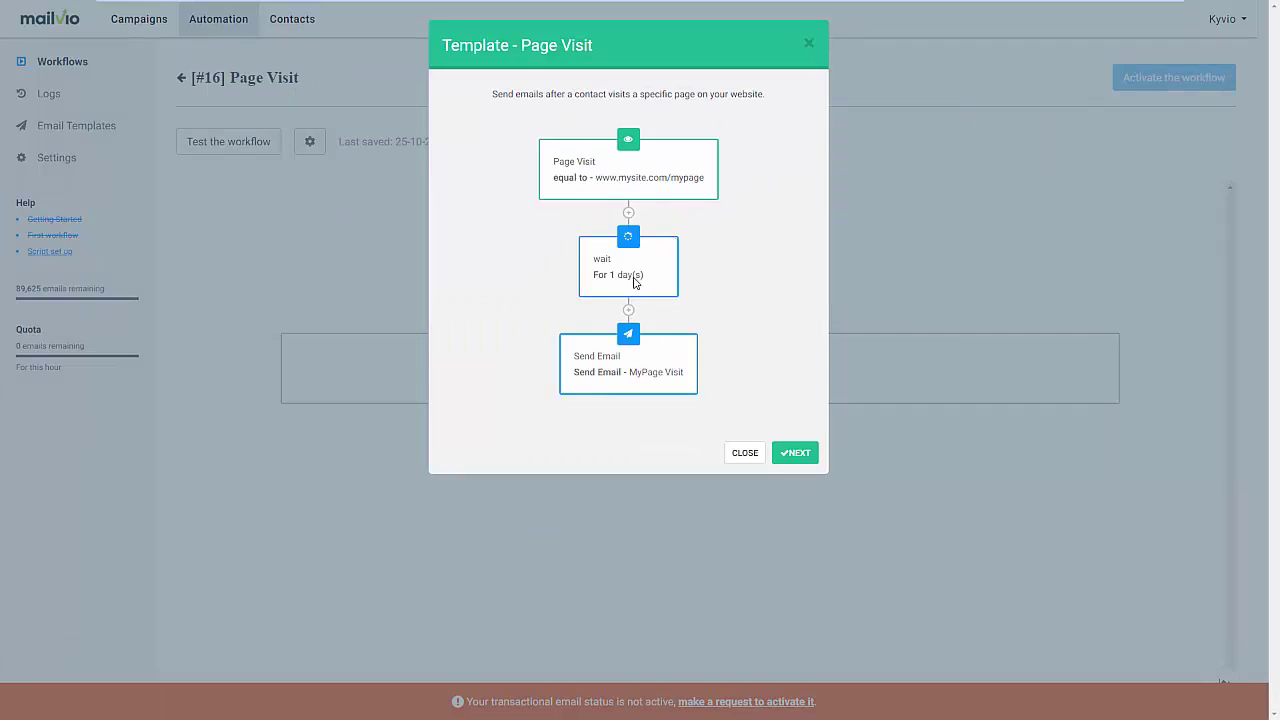
left_click(806, 456)
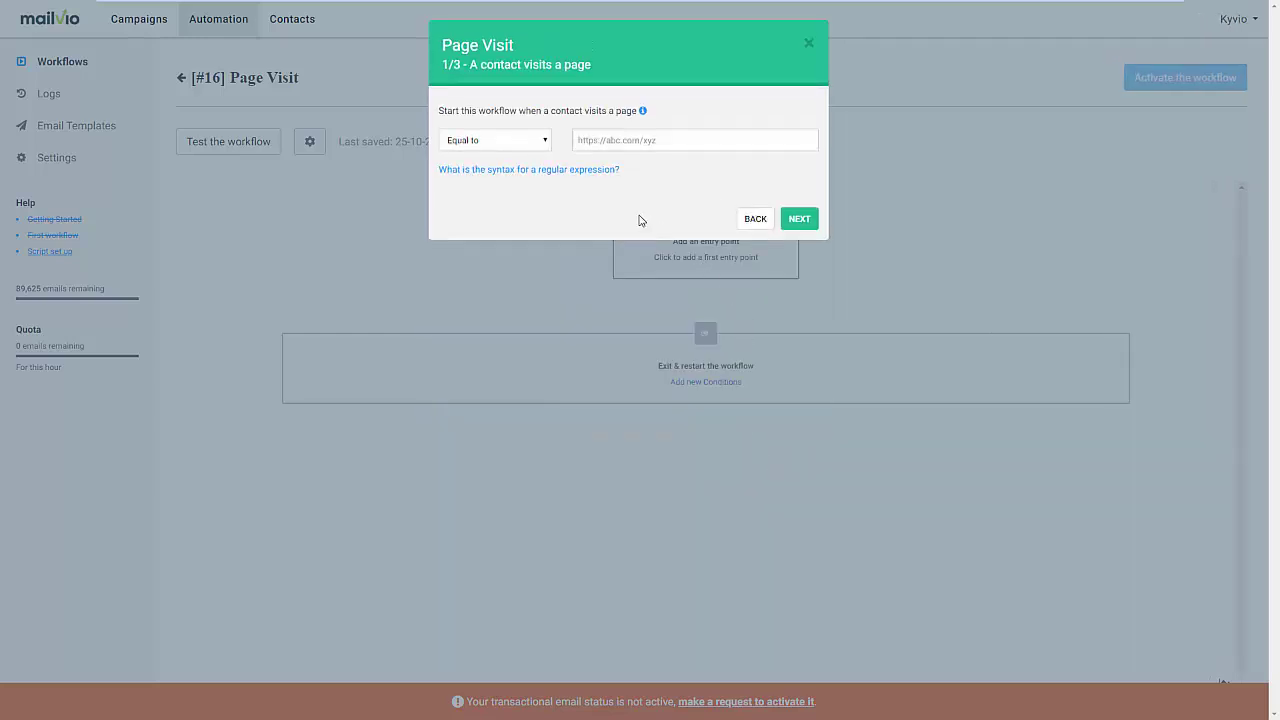
left_click(631, 141)
type("ht")
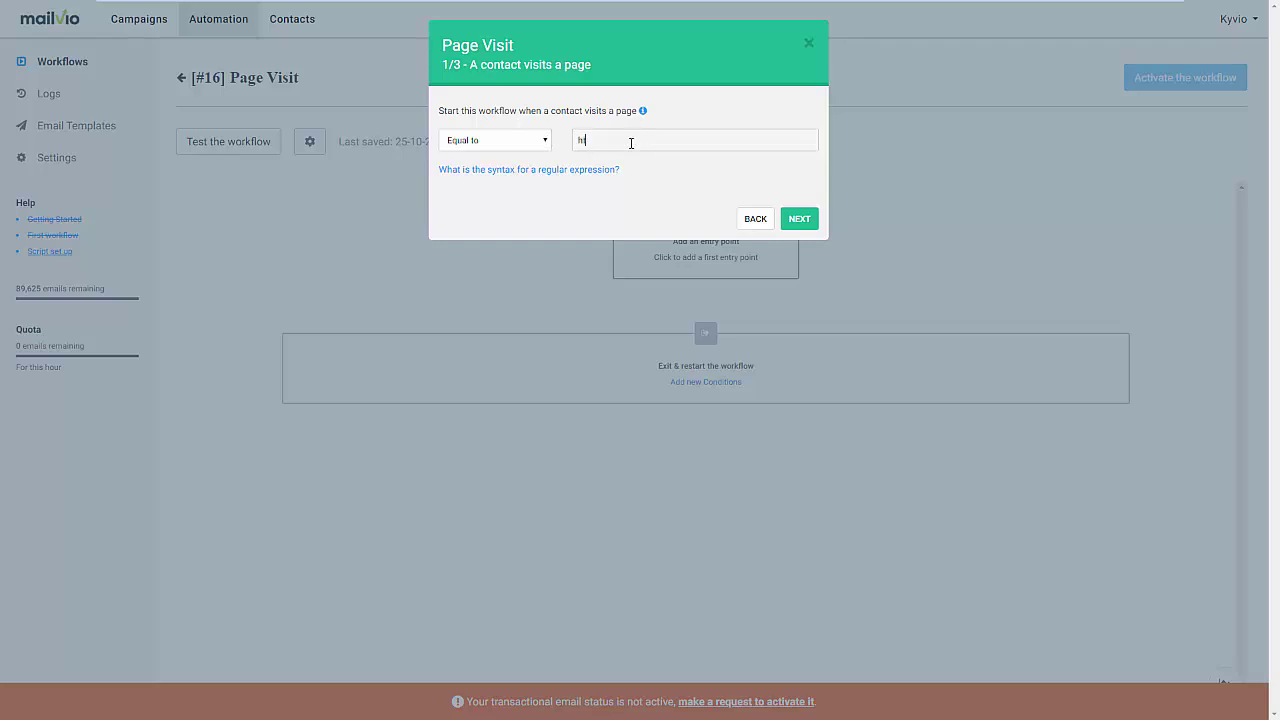
type("tps://mailvio.com")
left_click(815, 219)
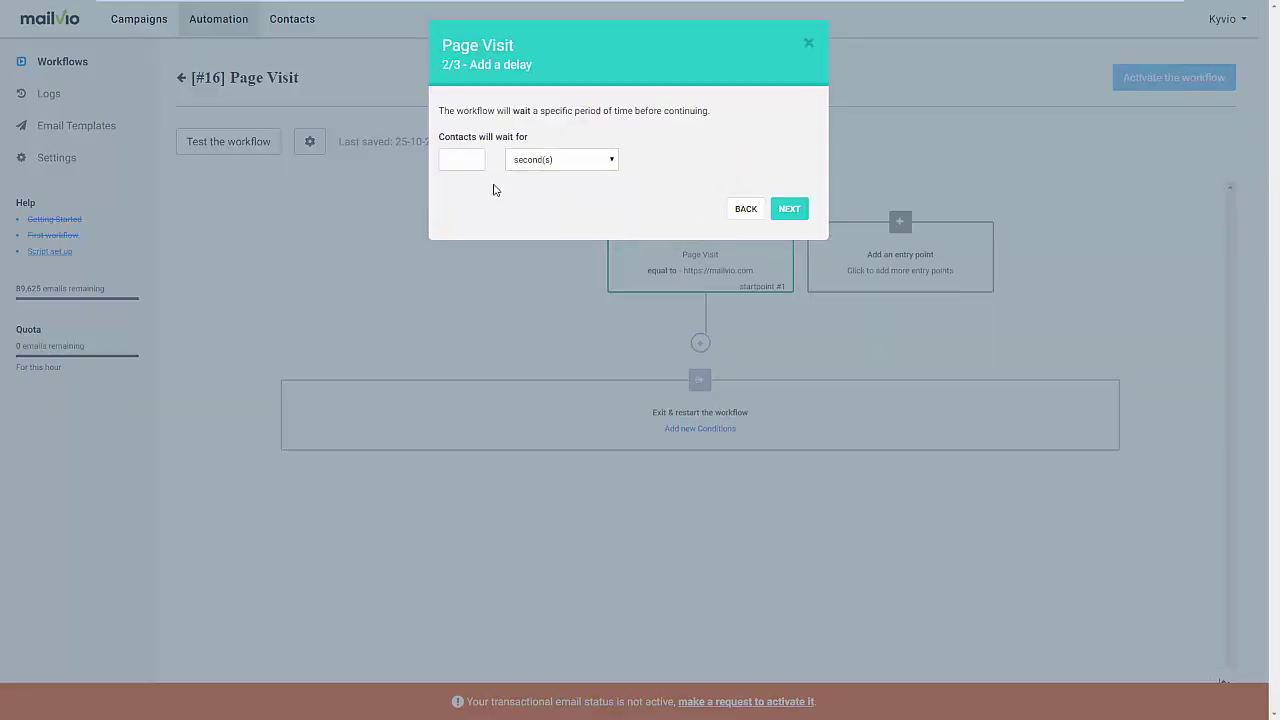
Set the workflow's delay to 2 hours before it continues.
type("2")
left_click(567, 165)
left_click(567, 203)
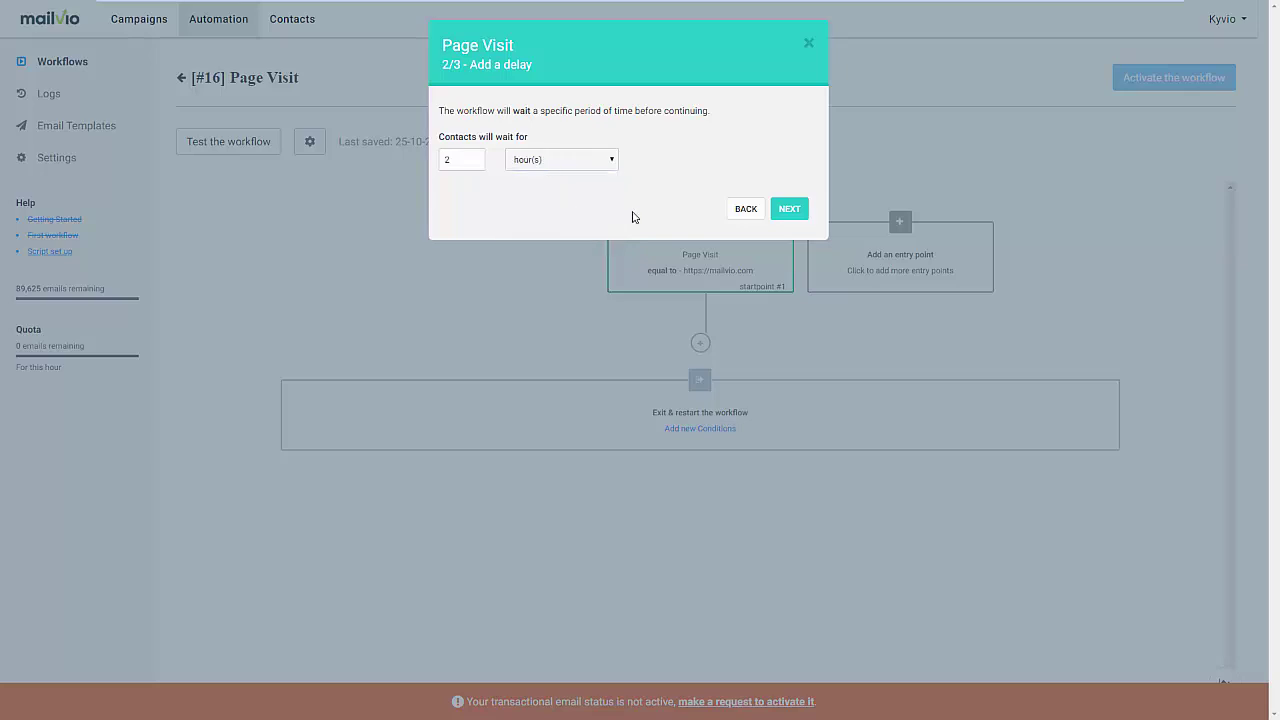
left_click(778, 212)
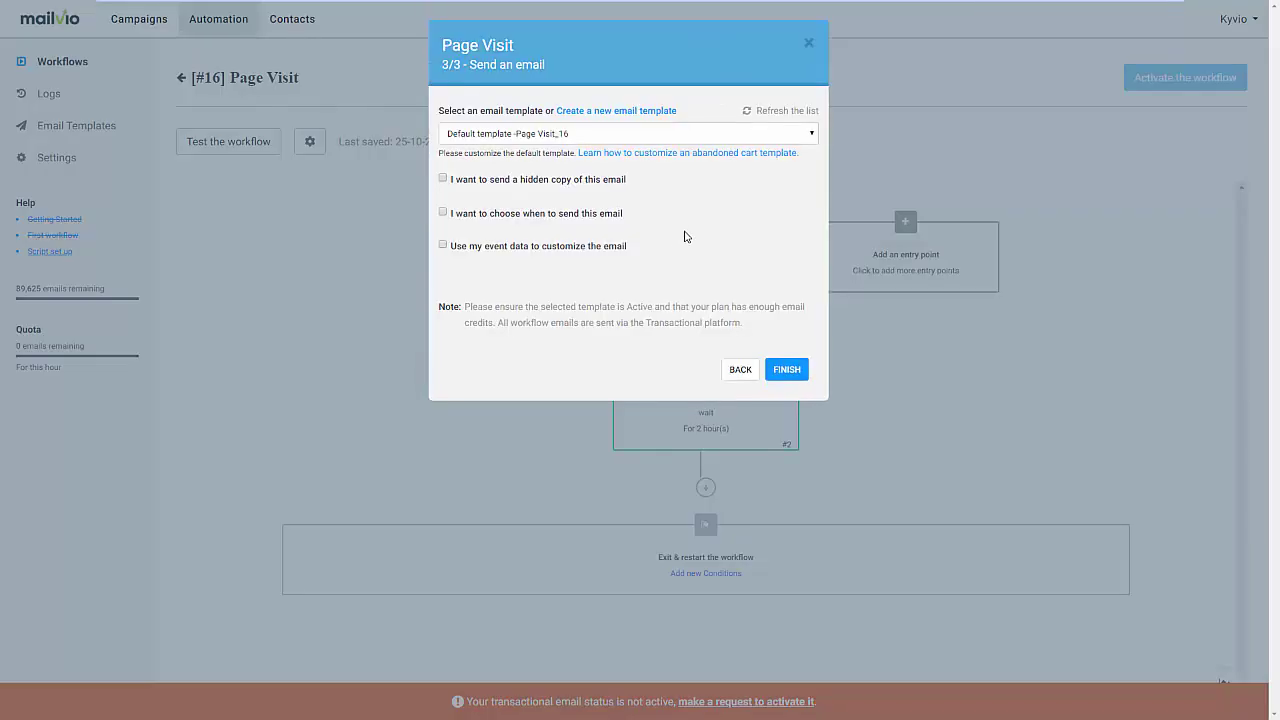
left_click(527, 134)
left_click(530, 137)
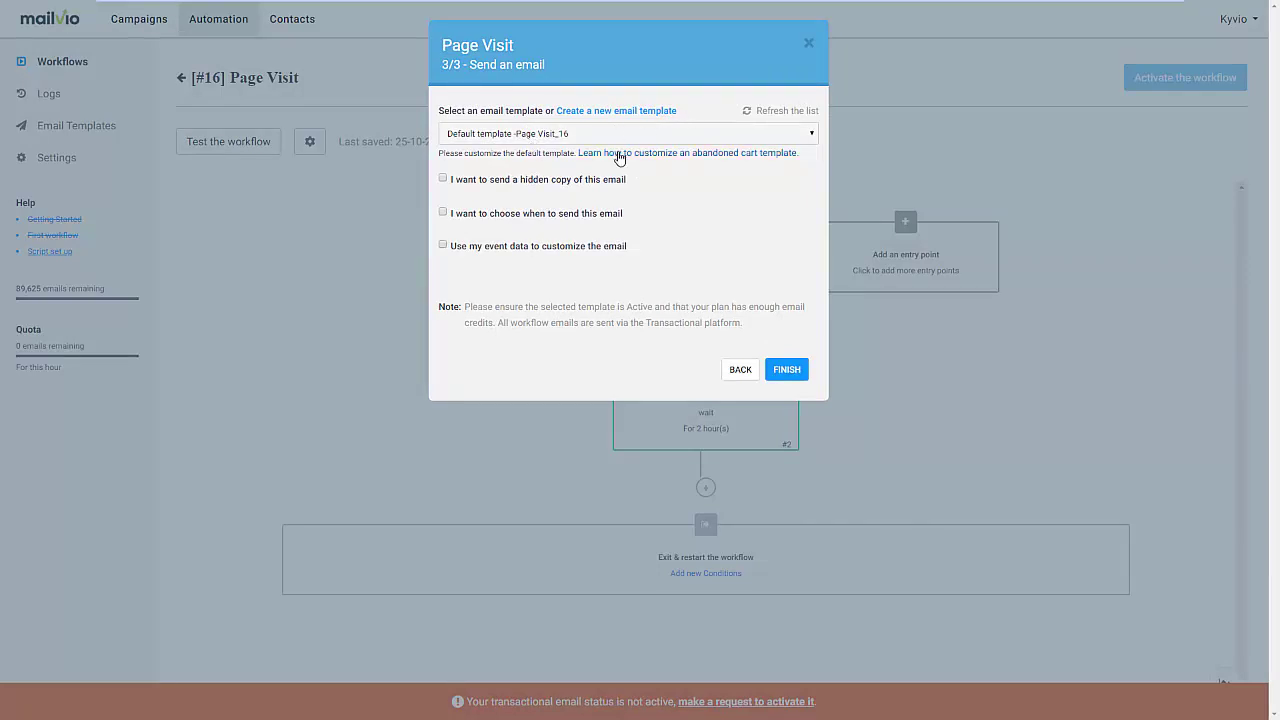
left_click(443, 213)
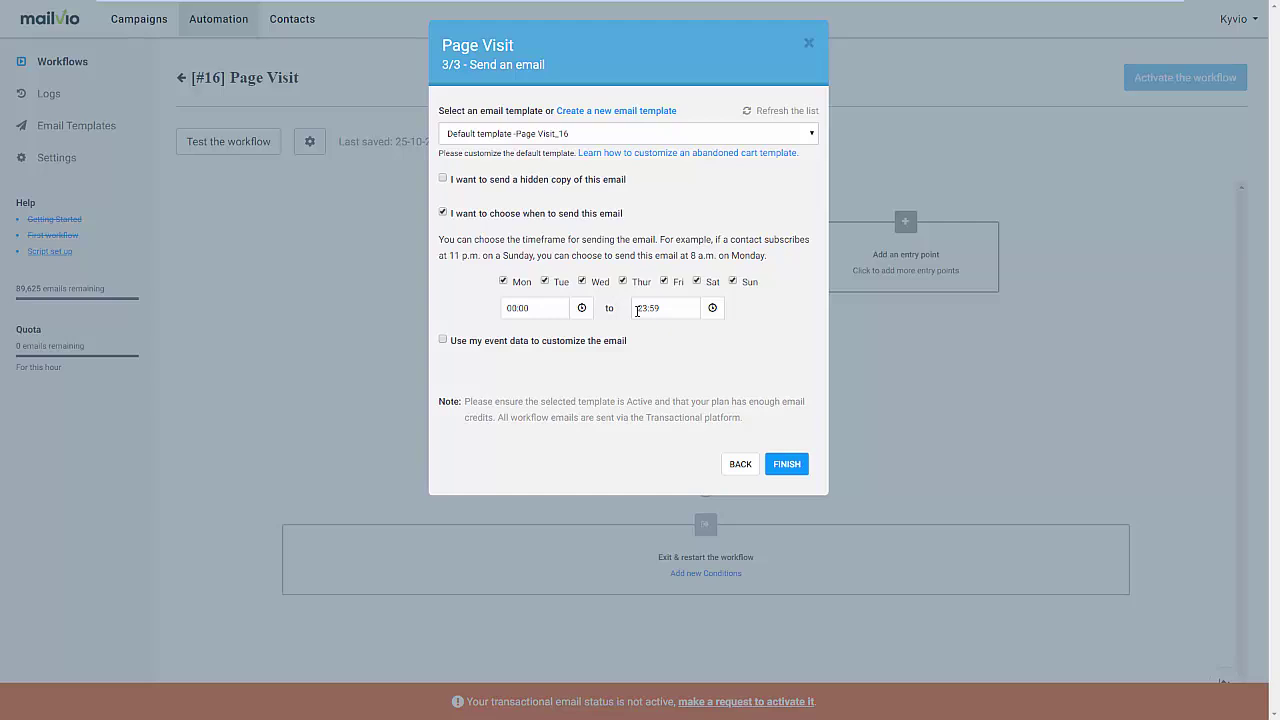
left_click(443, 341)
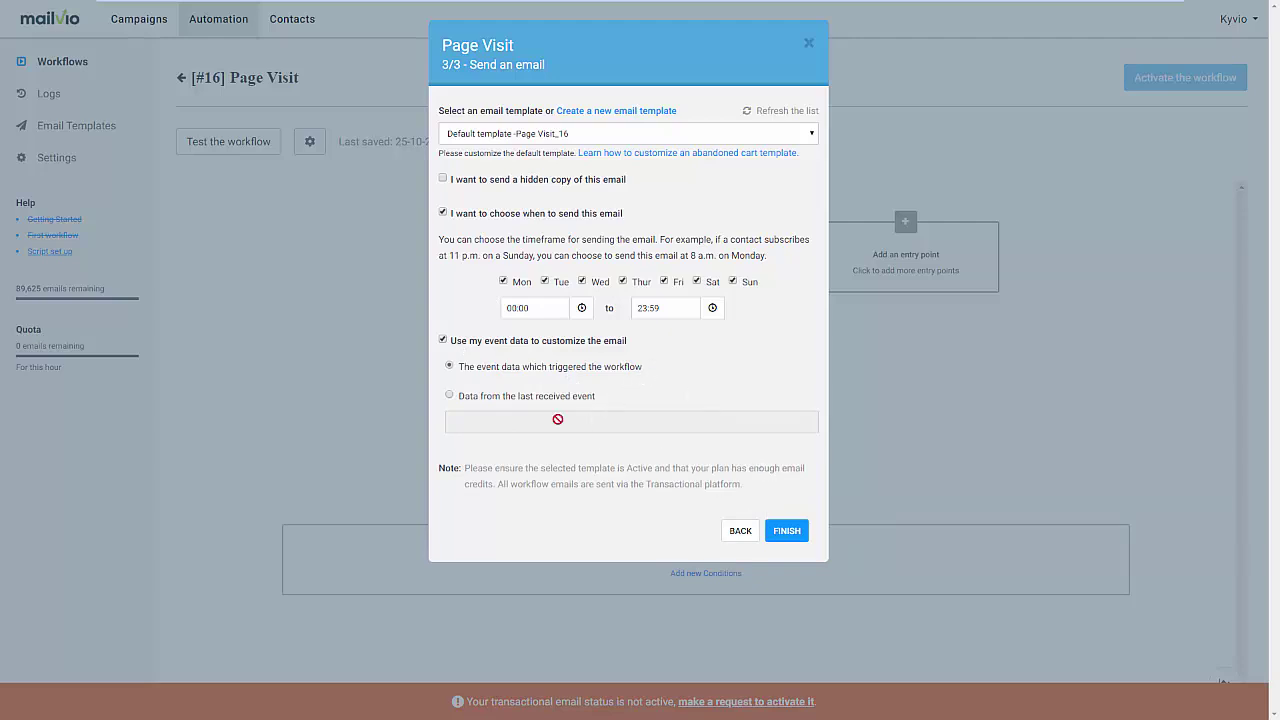
left_click(443, 341)
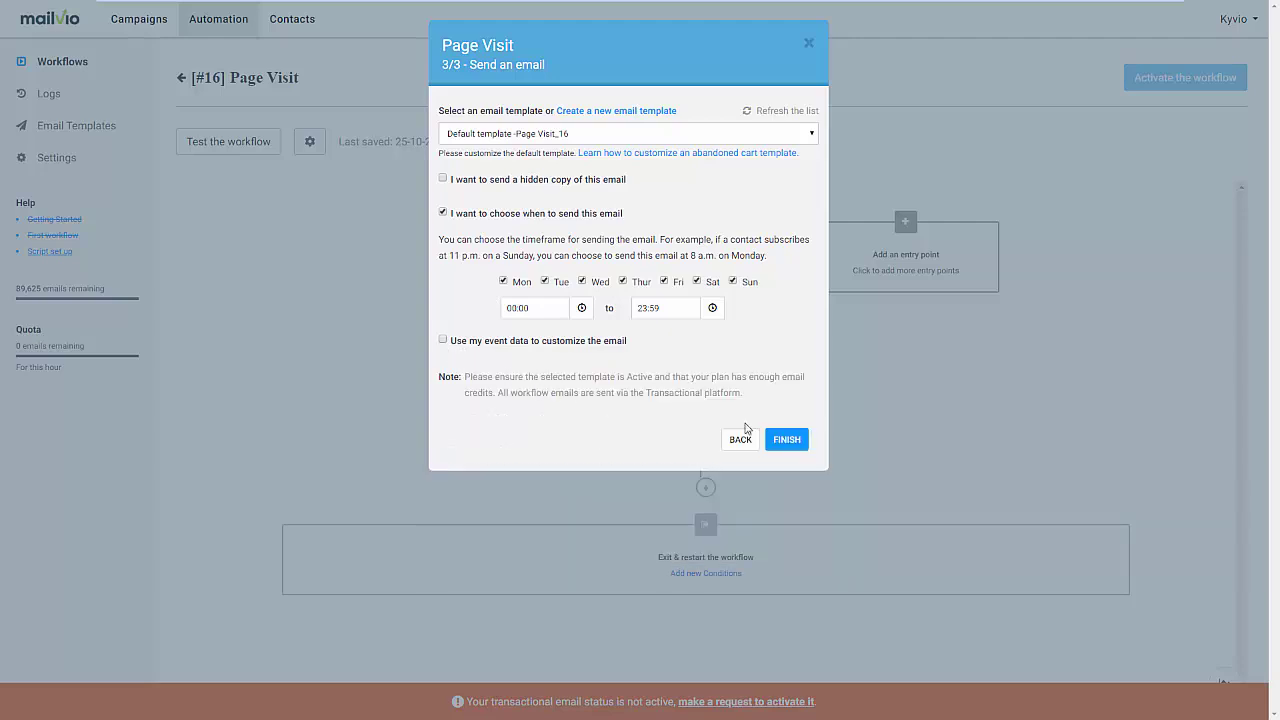
left_click(443, 212)
Finish the workflow setup with an email step that uses the Default template -Page Visit_16.
left_click(786, 345)
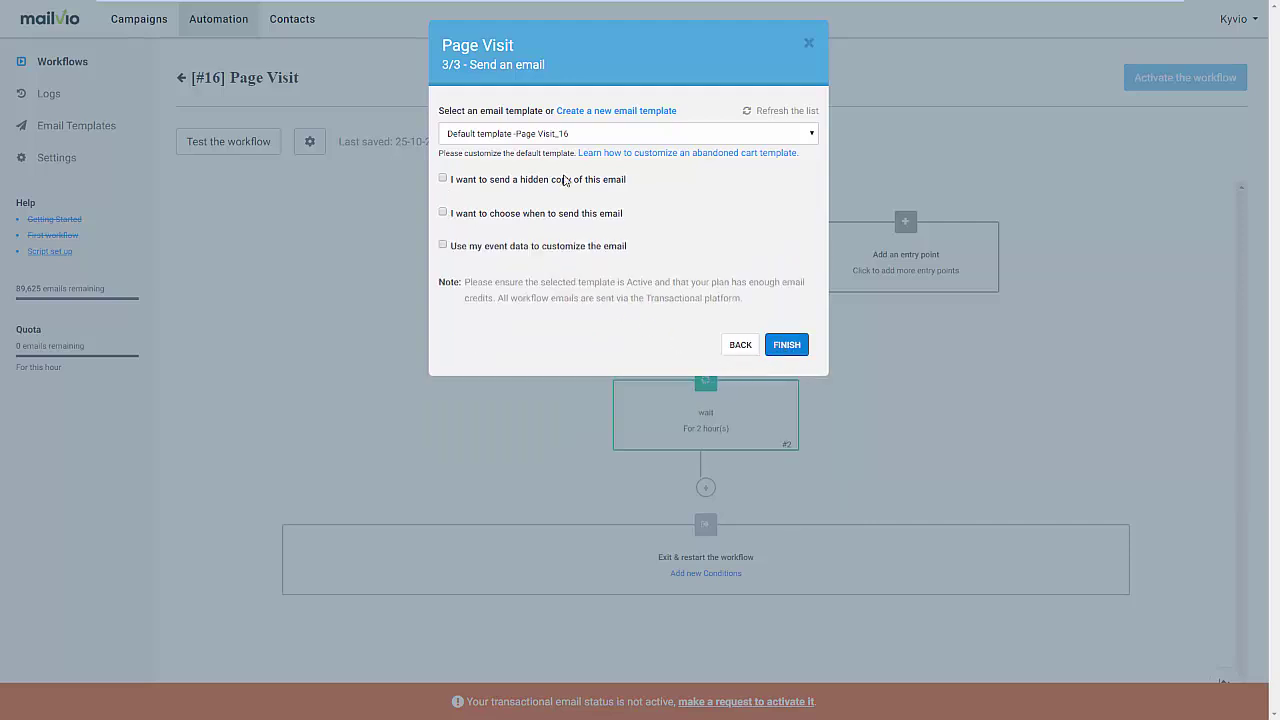
scroll(800, 371, "down", 1)
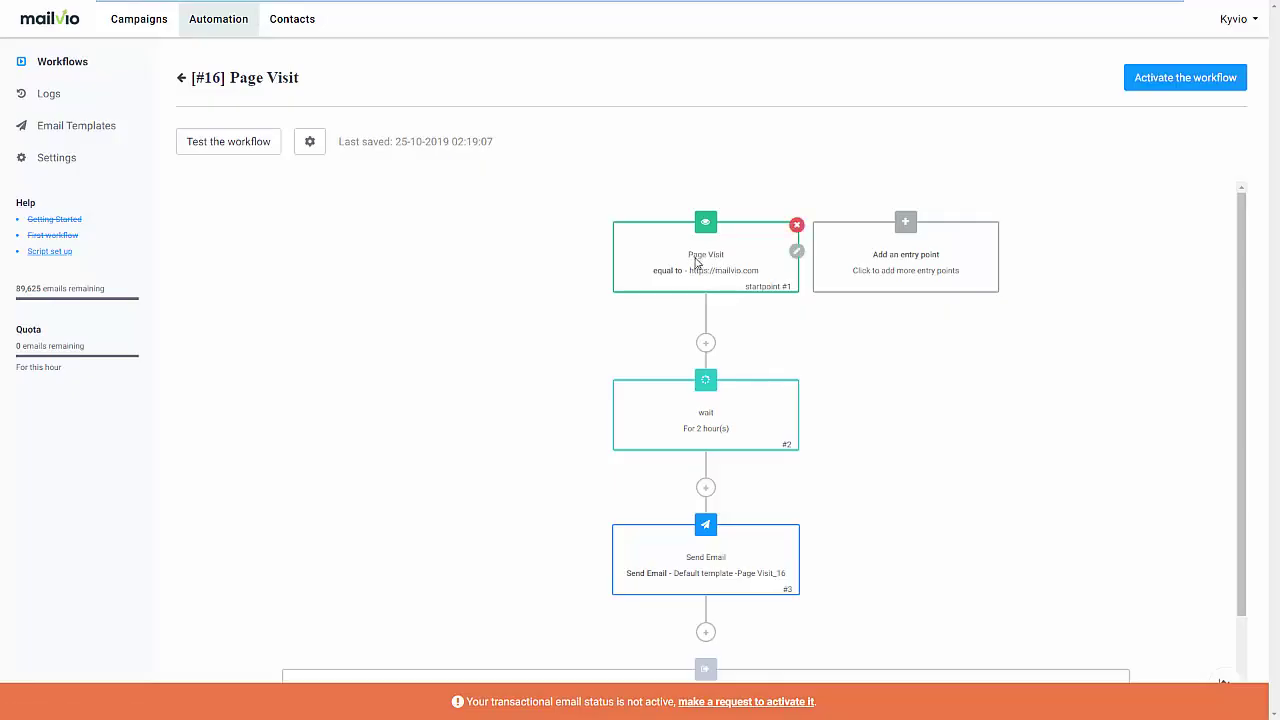
scroll(725, 350, "down", 1)
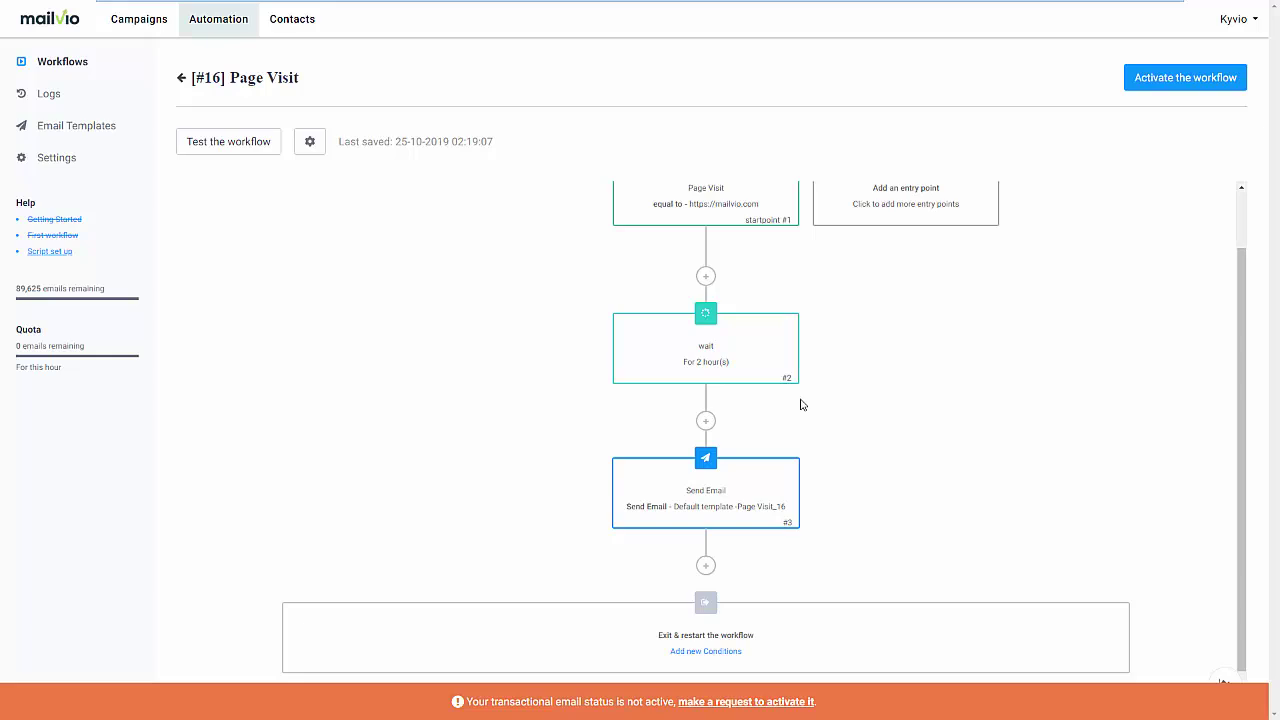
Insert an If/Else condition between the wait and email steps, checking whether contacts opened All Campaigns at any time.
left_click(705, 421)
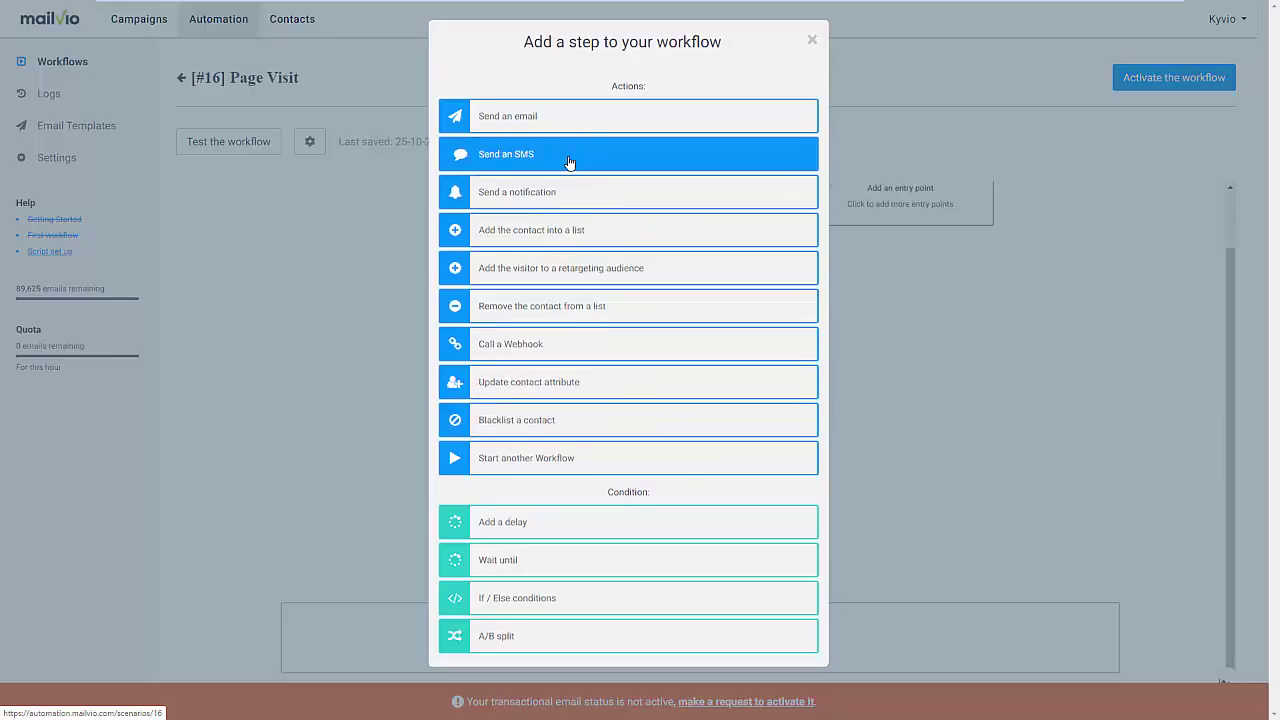
left_click(602, 600)
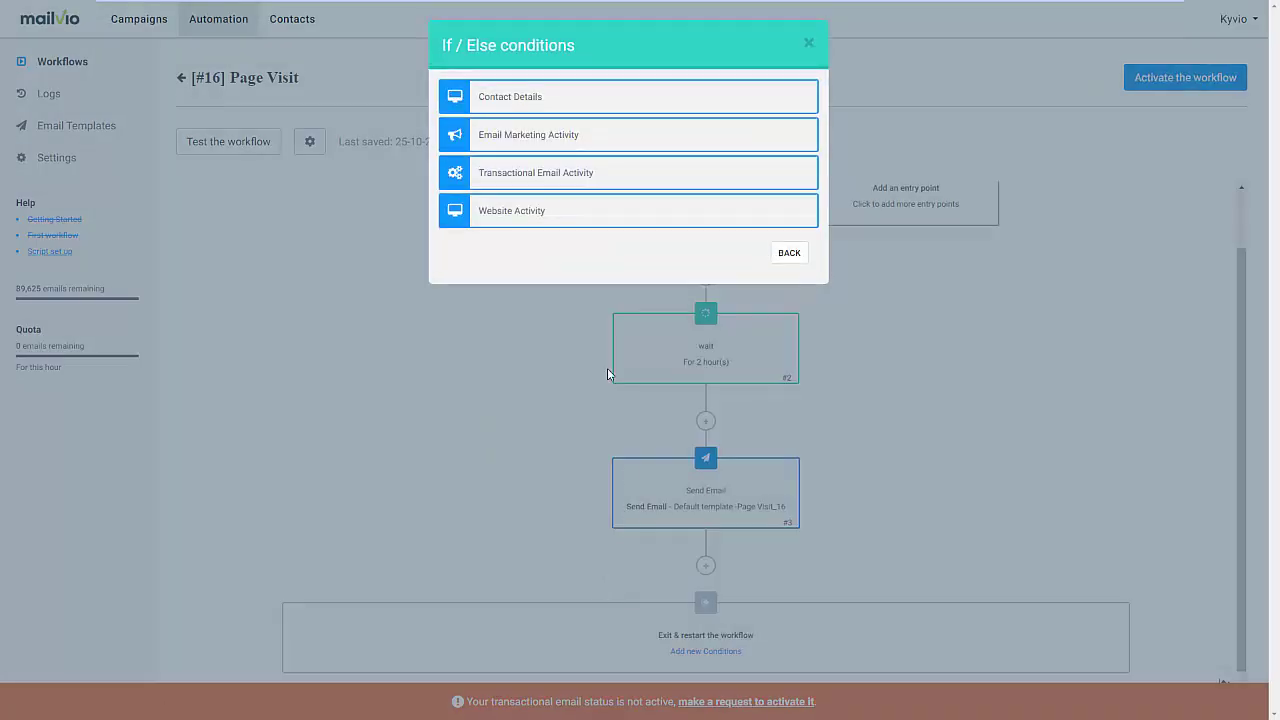
left_click(556, 136)
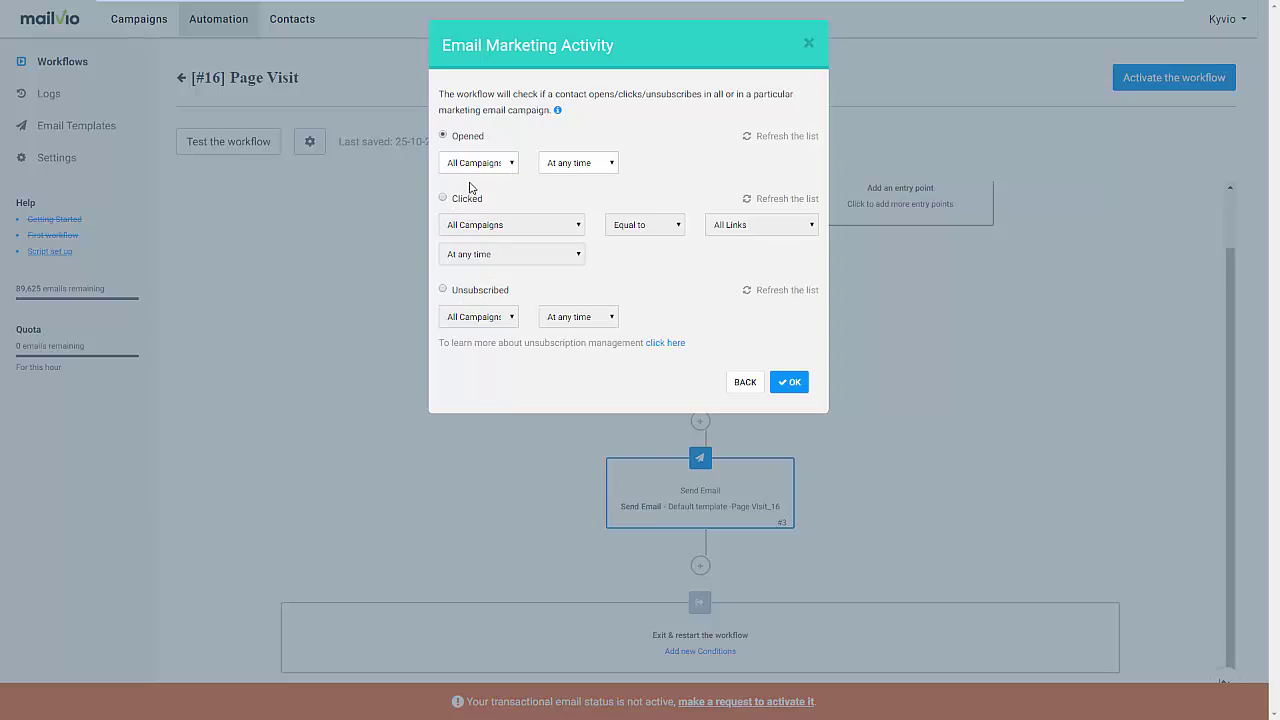
left_click(557, 166)
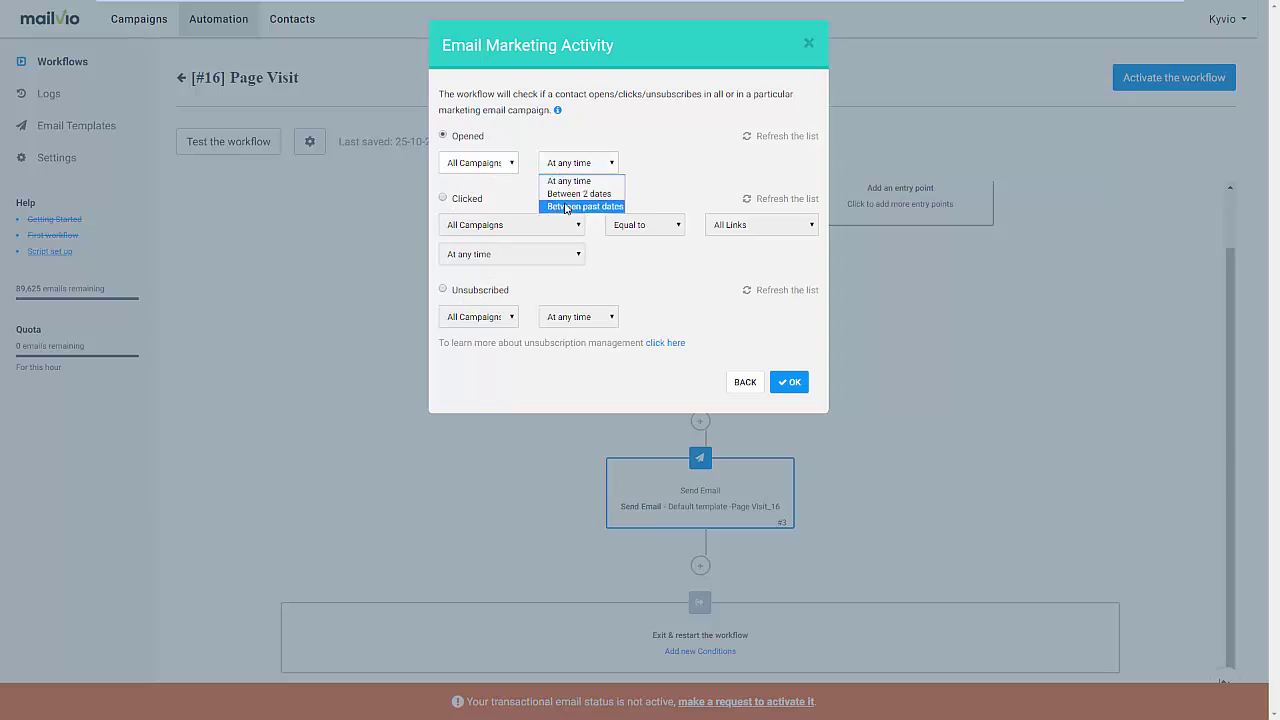
left_click(497, 168)
left_click(594, 146)
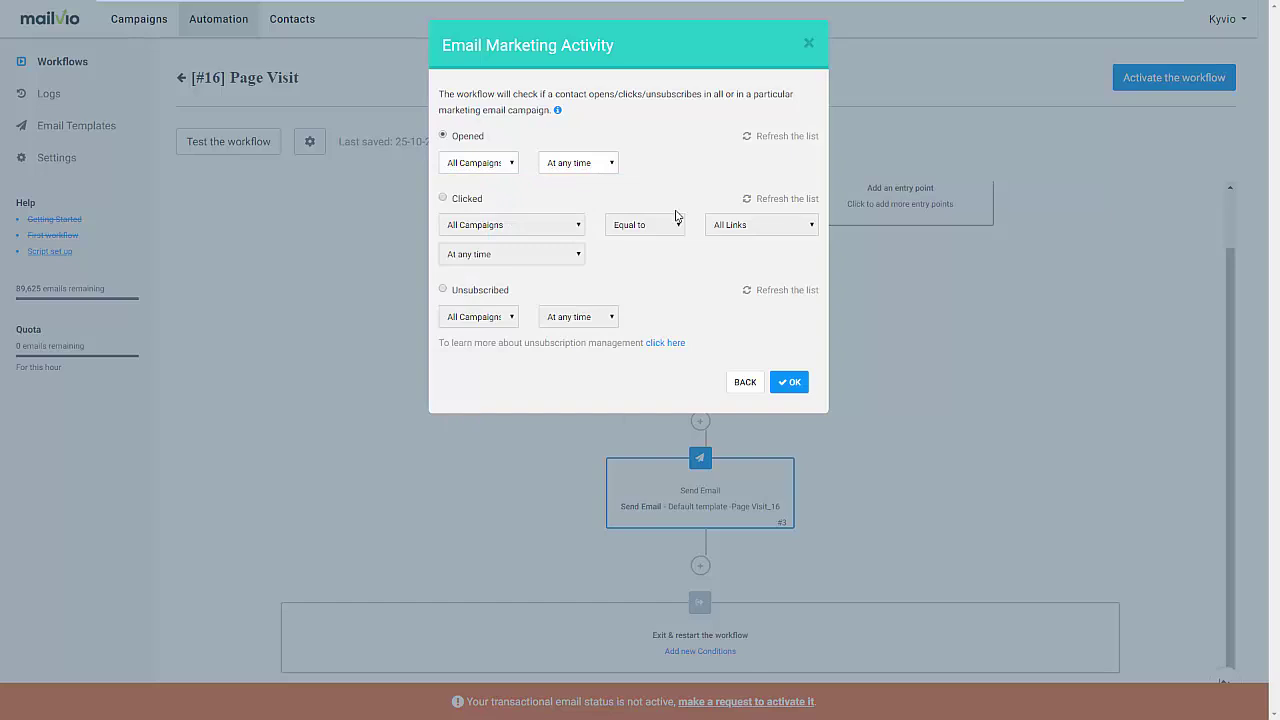
left_click(787, 388)
Examine the step types available for the condition's NO branch, and return to the start of the workflow.
scroll(743, 428, "down", 2)
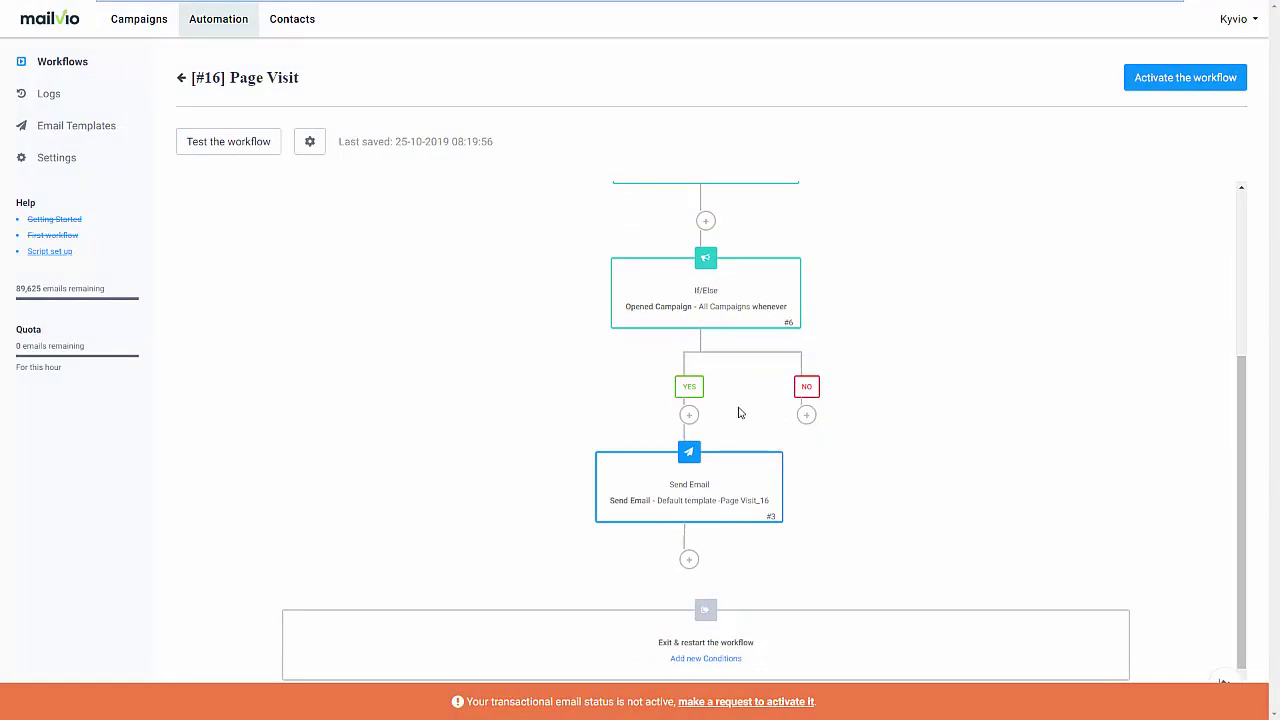
left_click(806, 416)
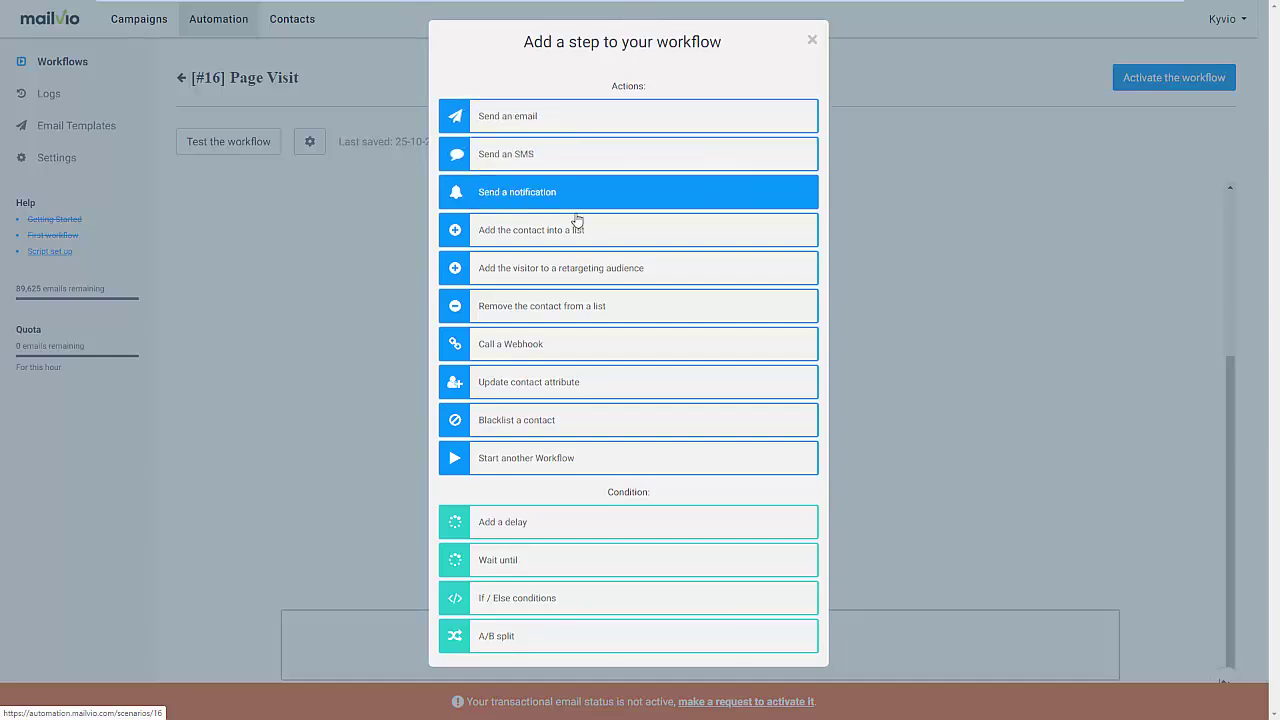
left_click(891, 341)
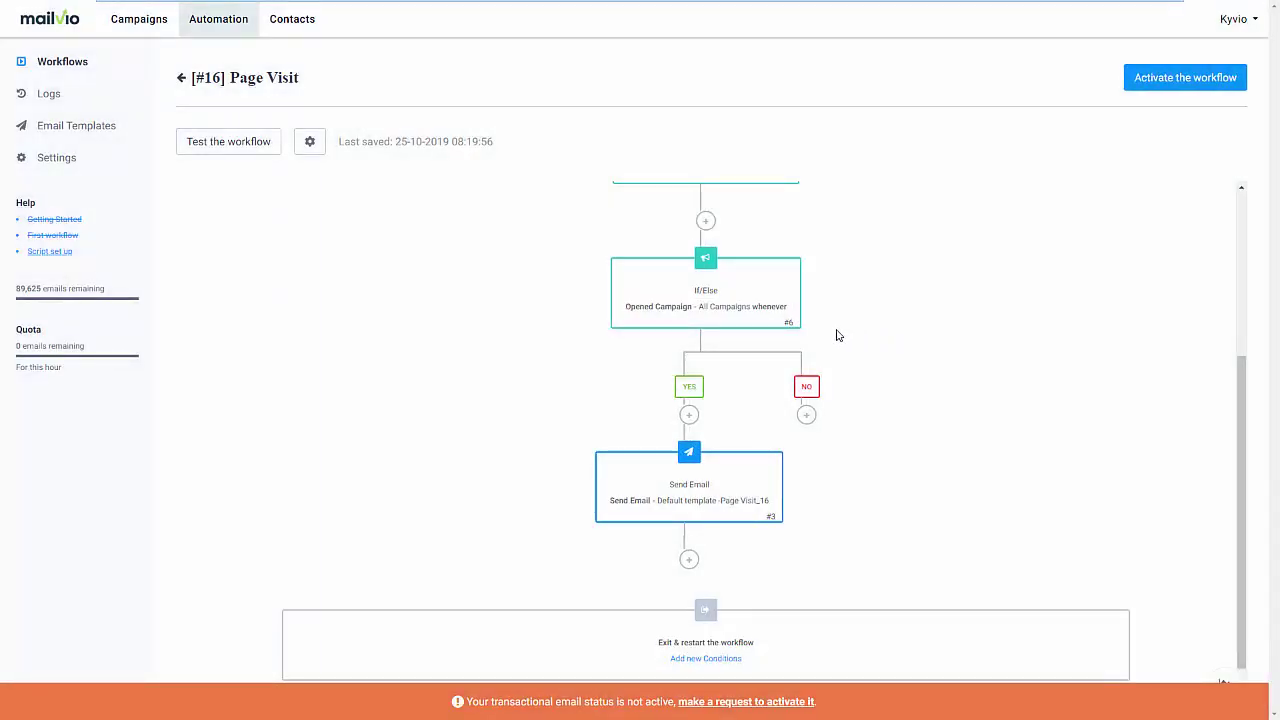
scroll(838, 335, "up", 5)
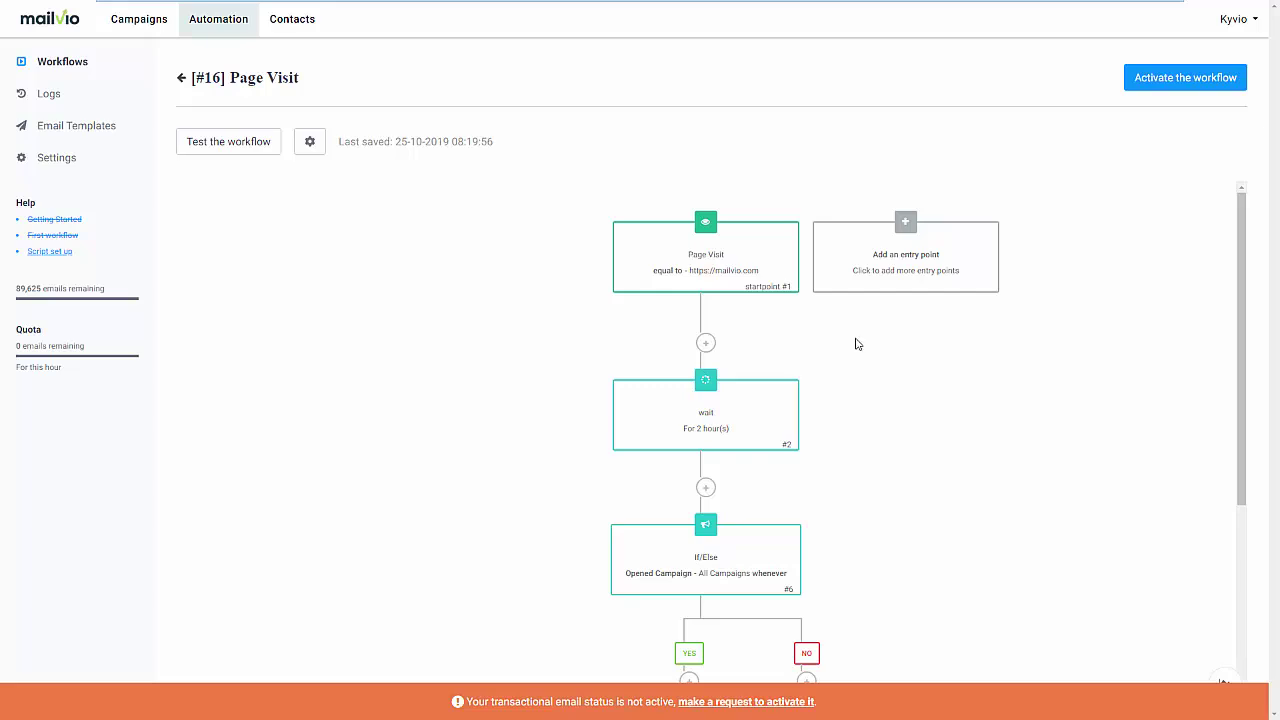
Examine the Email Marketing Activity settings available for an additional workflow entry point, and close them without adding it.
left_click(906, 224)
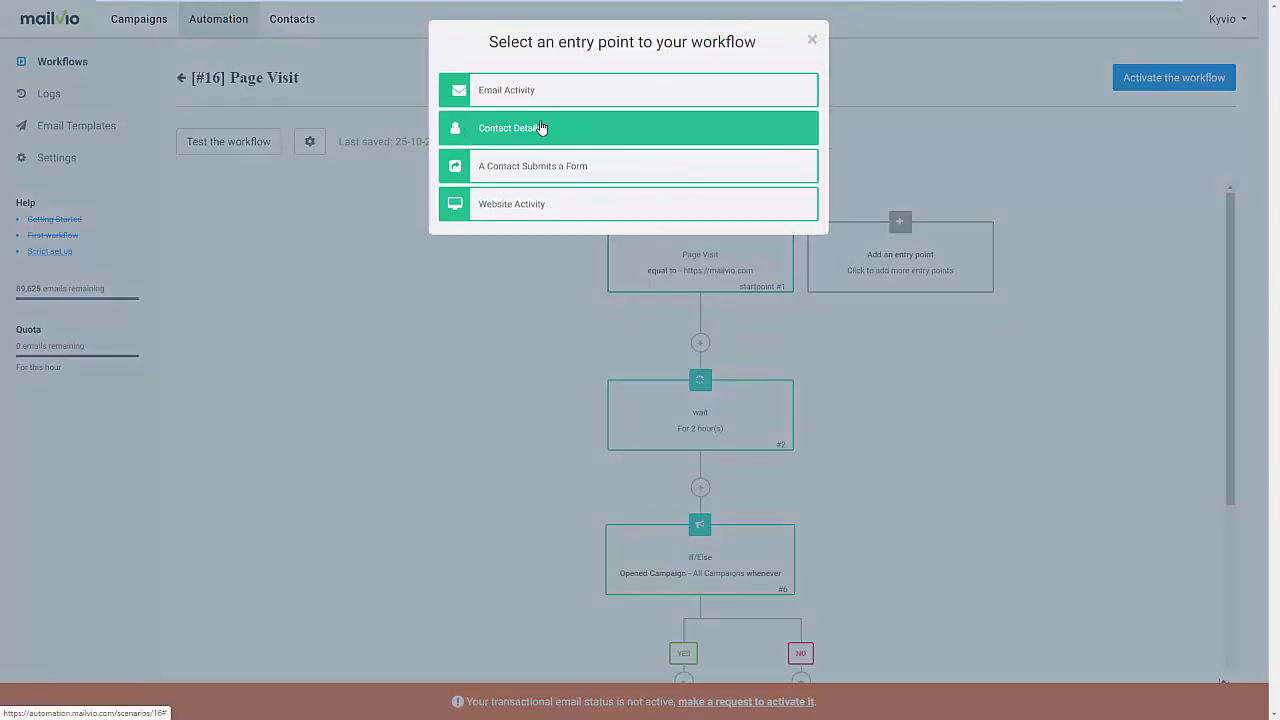
left_click(537, 92)
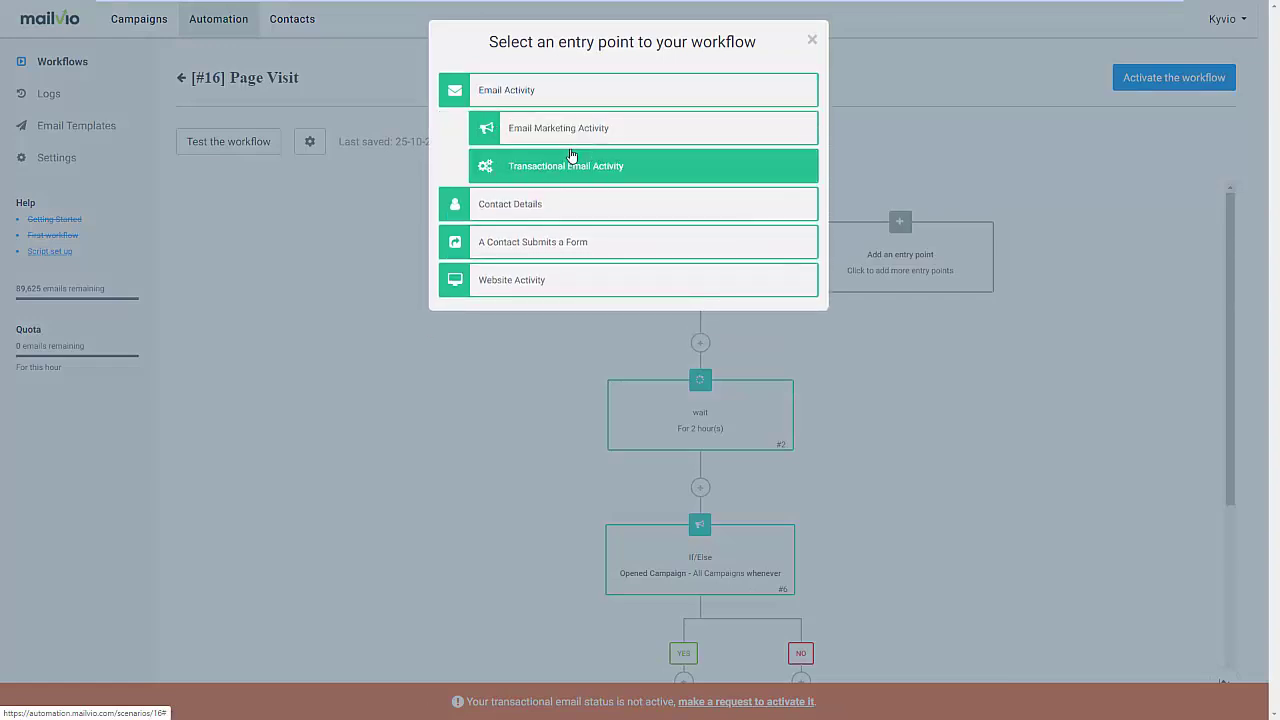
left_click(614, 130)
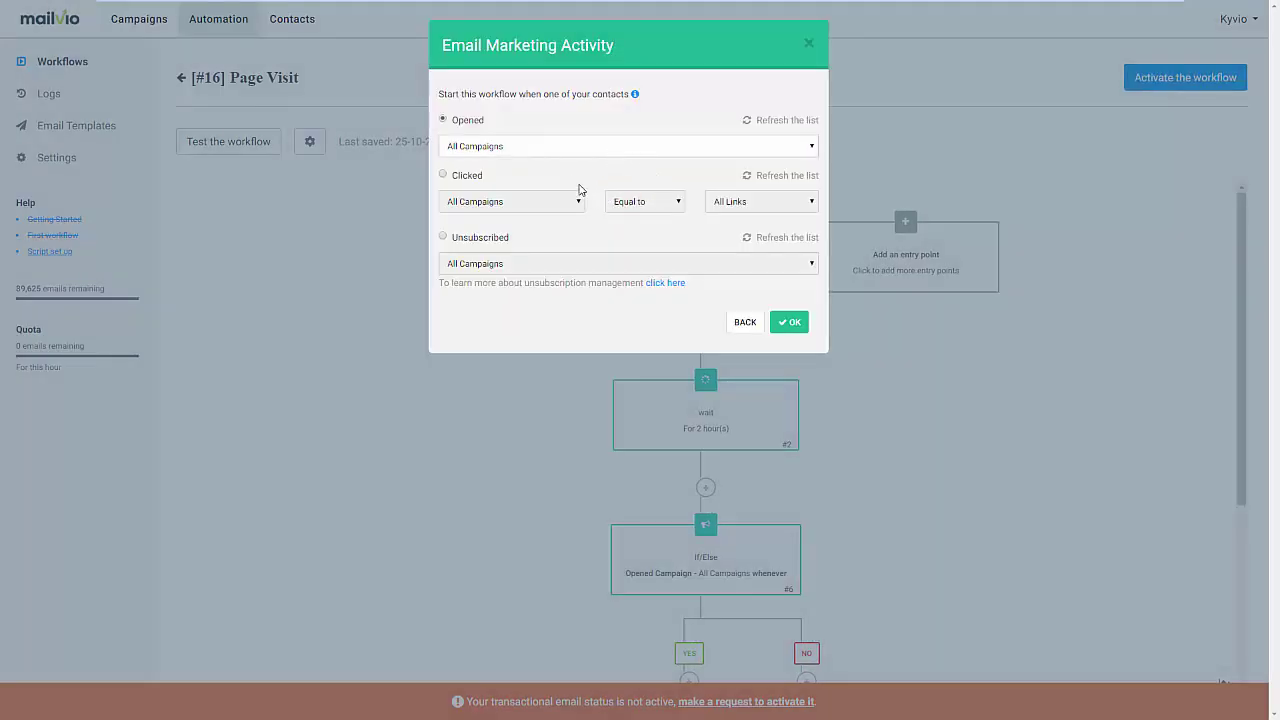
left_click(807, 46)
Examine the Website Activity entry points, including the page visit settings, and leave the entry point selection without adding one.
left_click(908, 242)
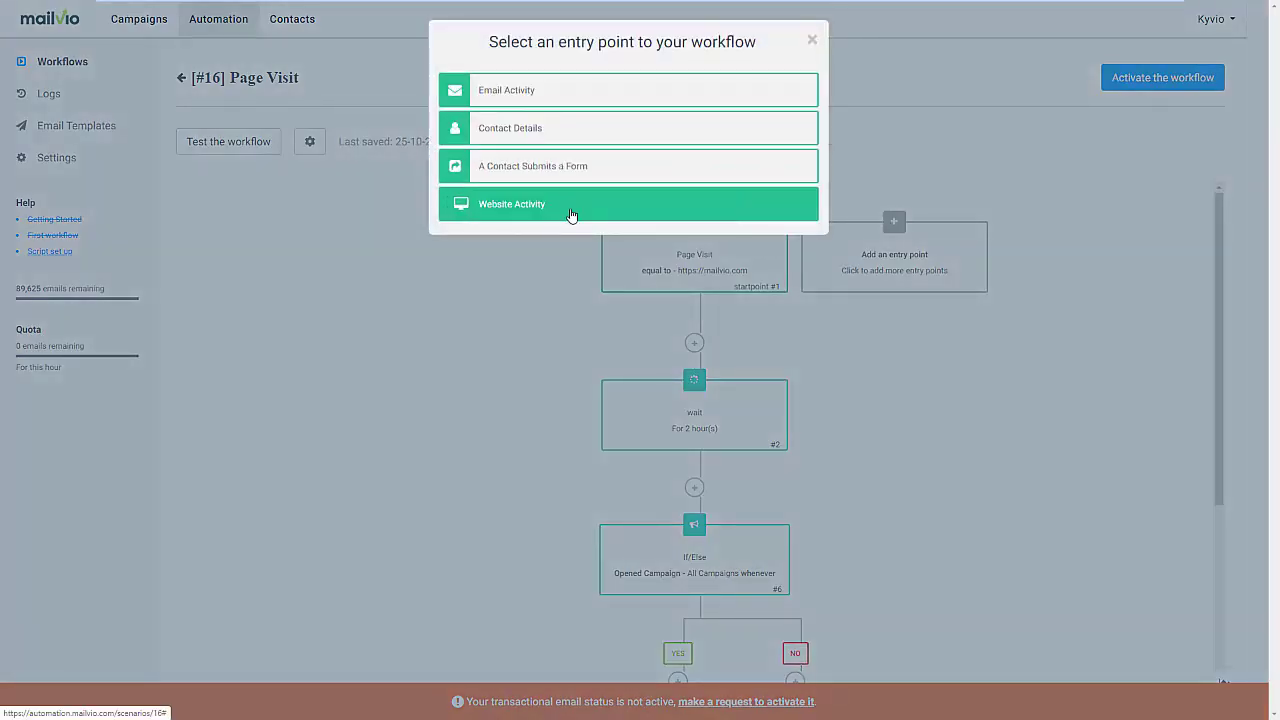
left_click(571, 214)
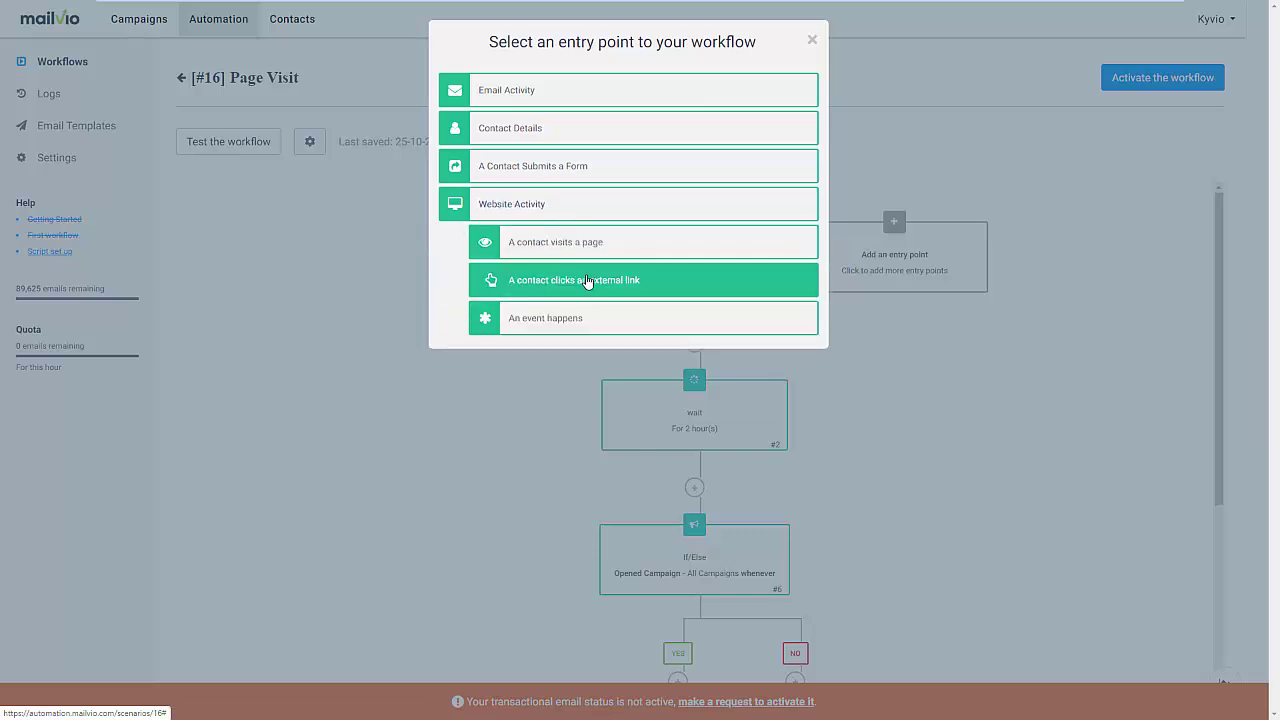
left_click(580, 252)
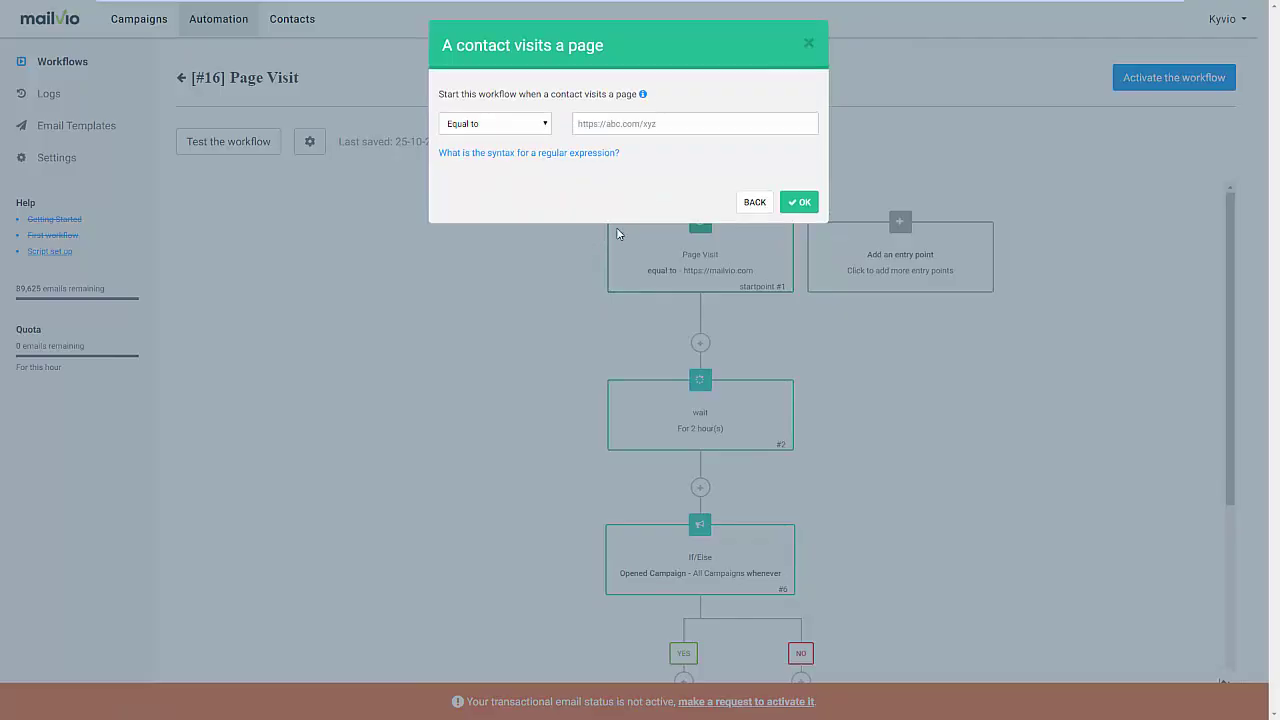
left_click(754, 202)
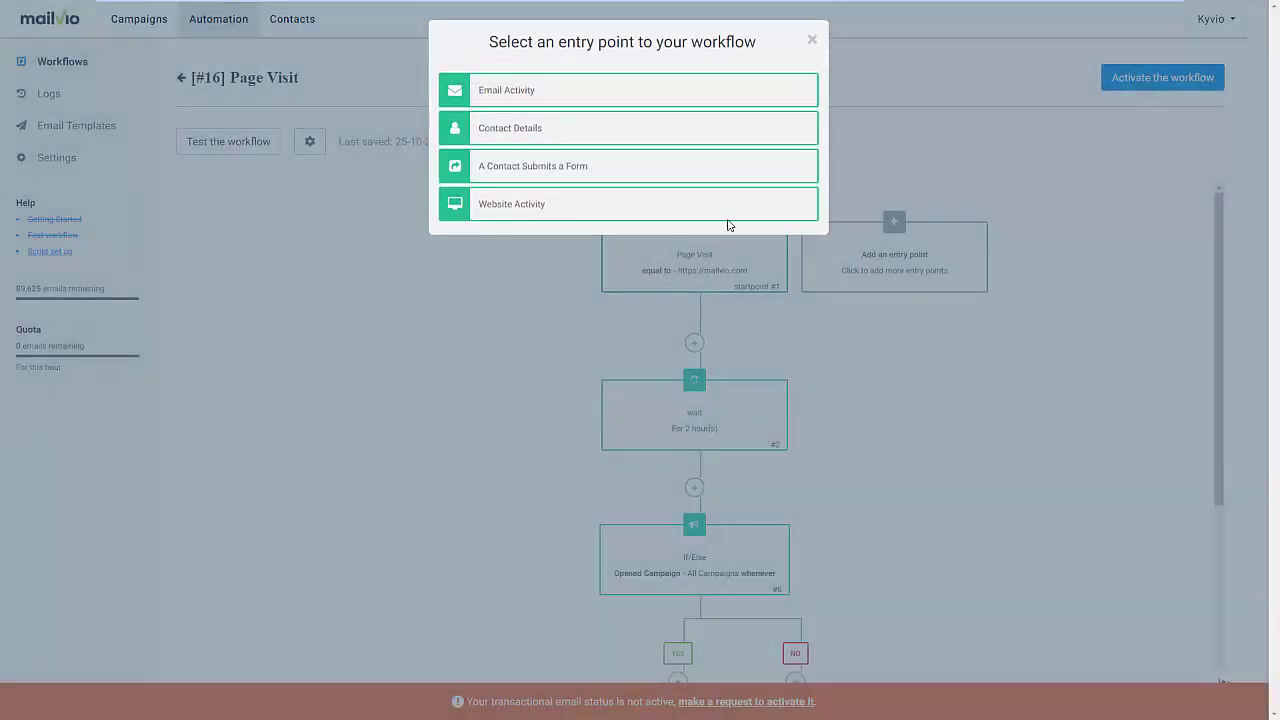
left_click(811, 40)
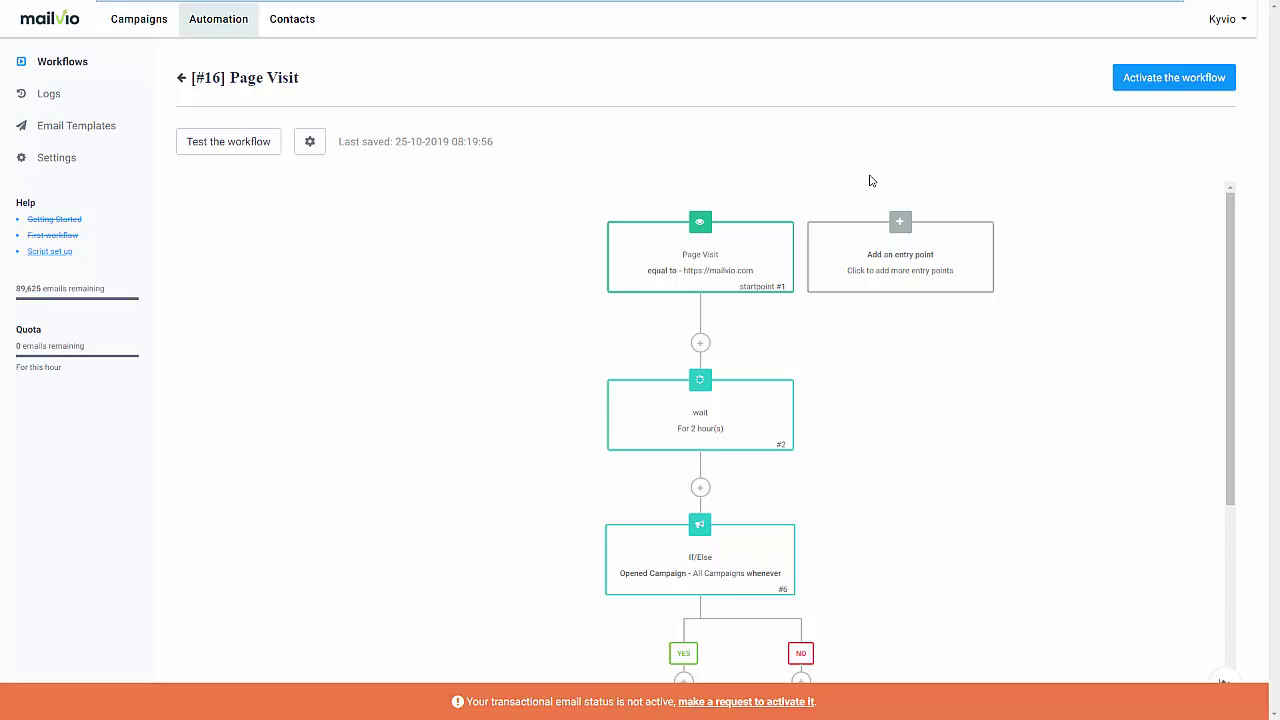
Go to the email campaigns and start creating a new email campaign.
left_click(210, 14)
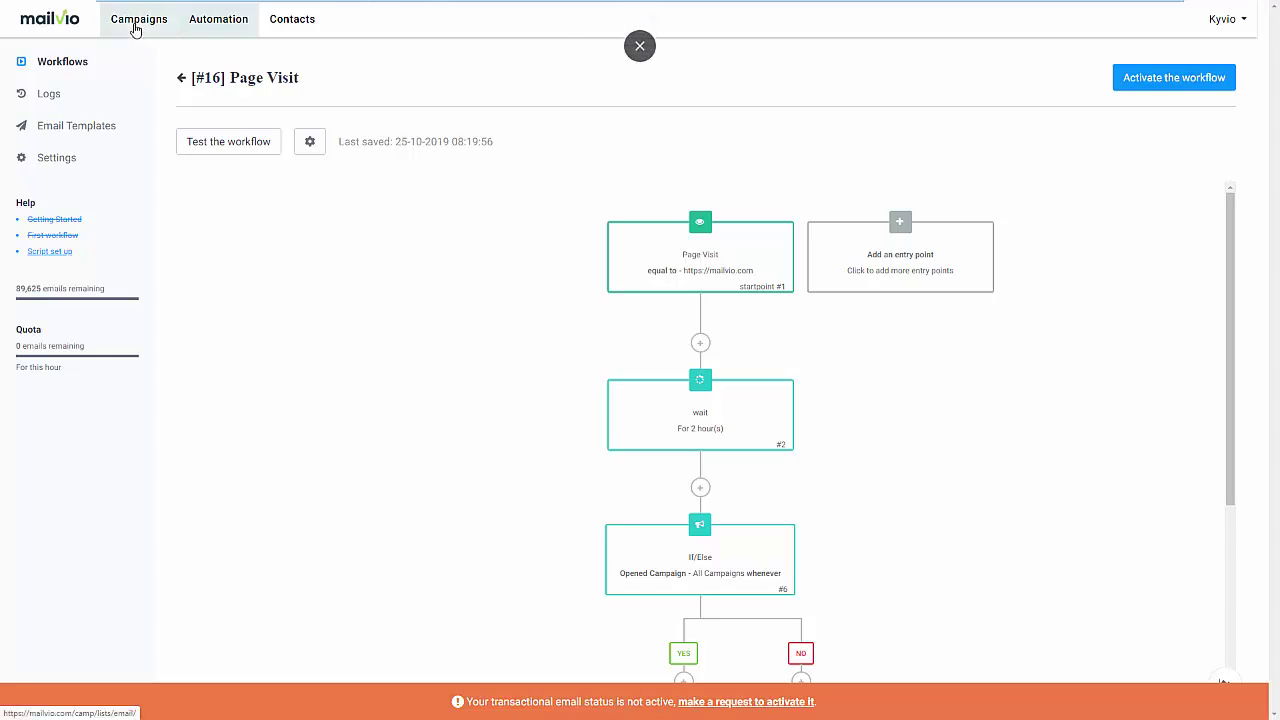
left_click(582, 440)
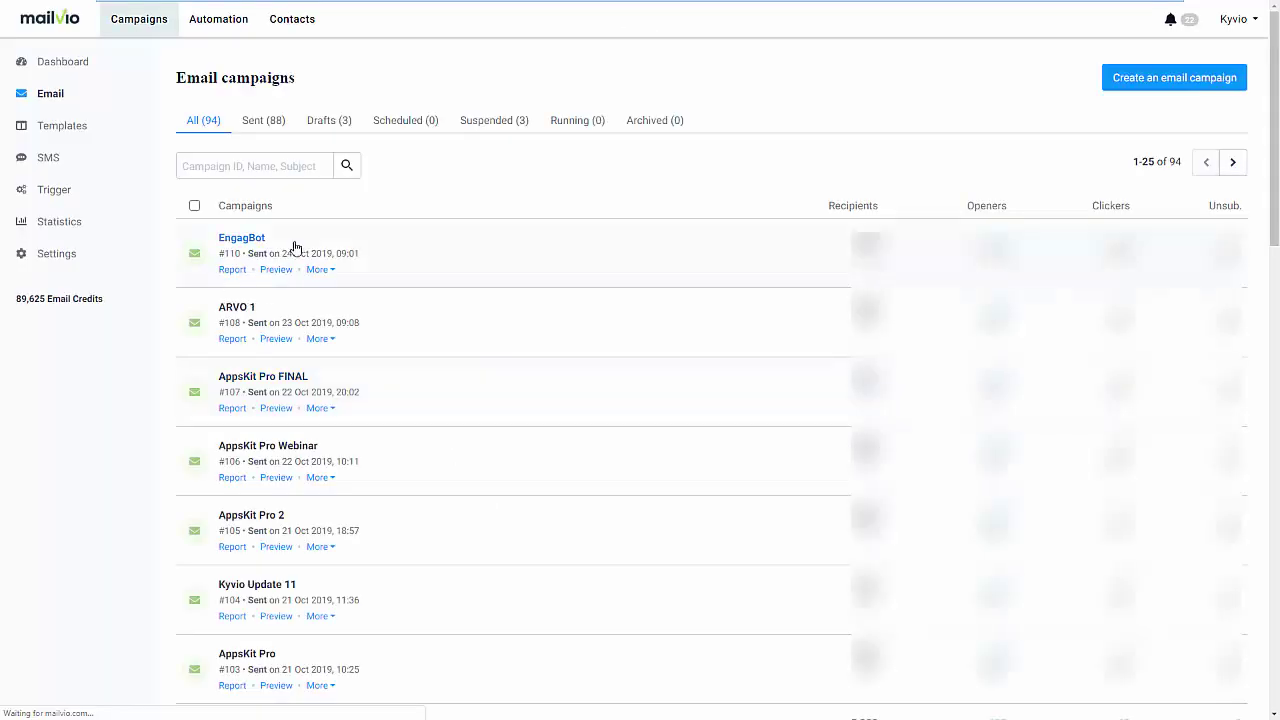
left_click(1130, 84)
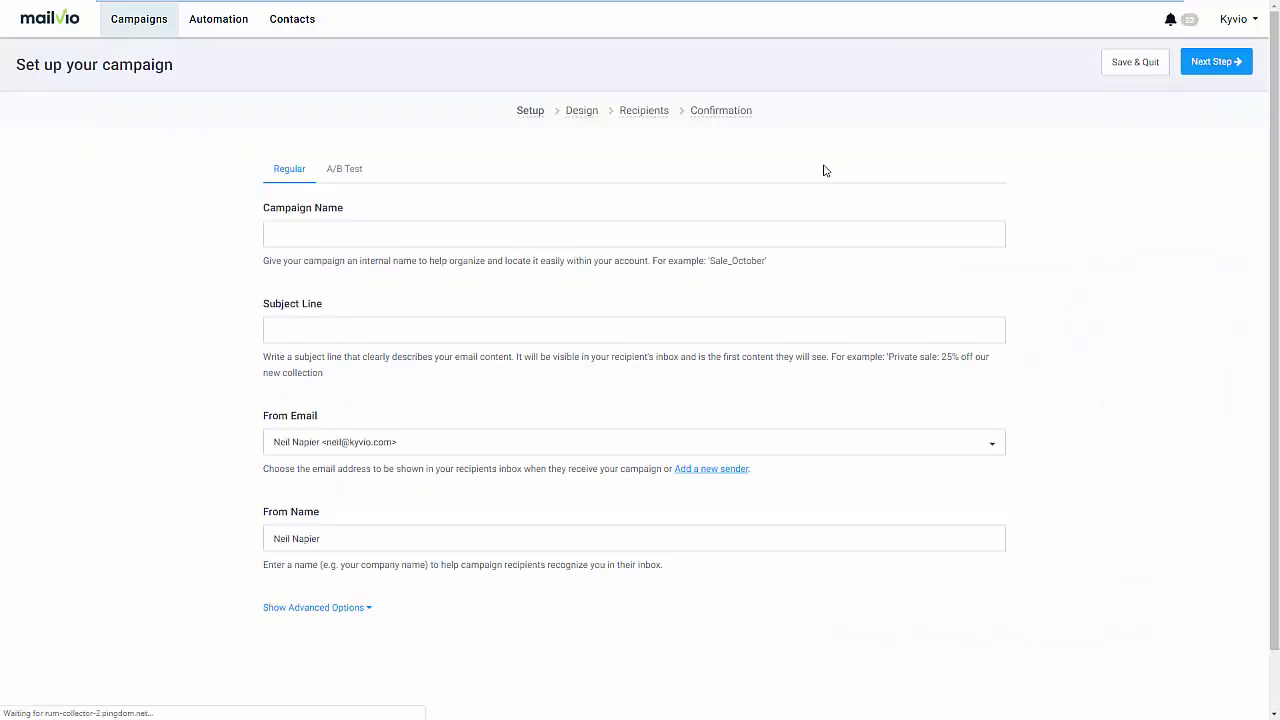
Name the campaign Live Demo and give it the subject line "This is a live demo".
left_click(382, 241)
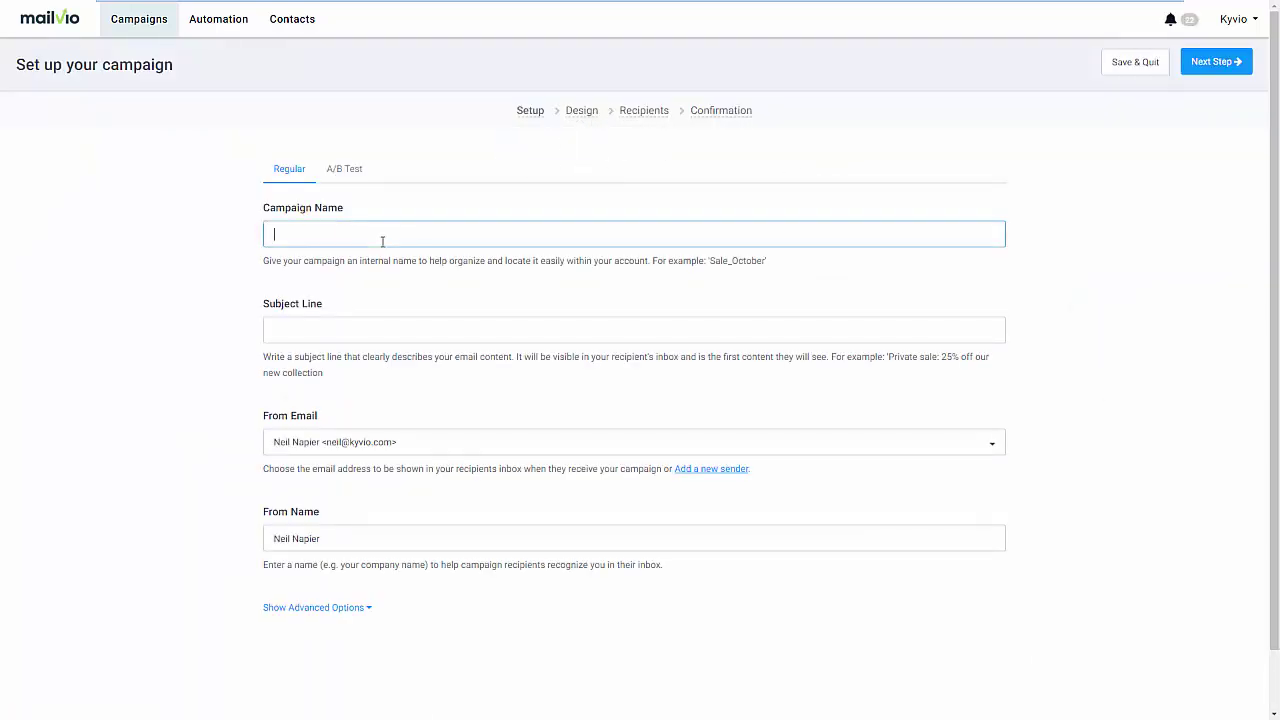
type("Live Demo")
key("Tab")
type("T")
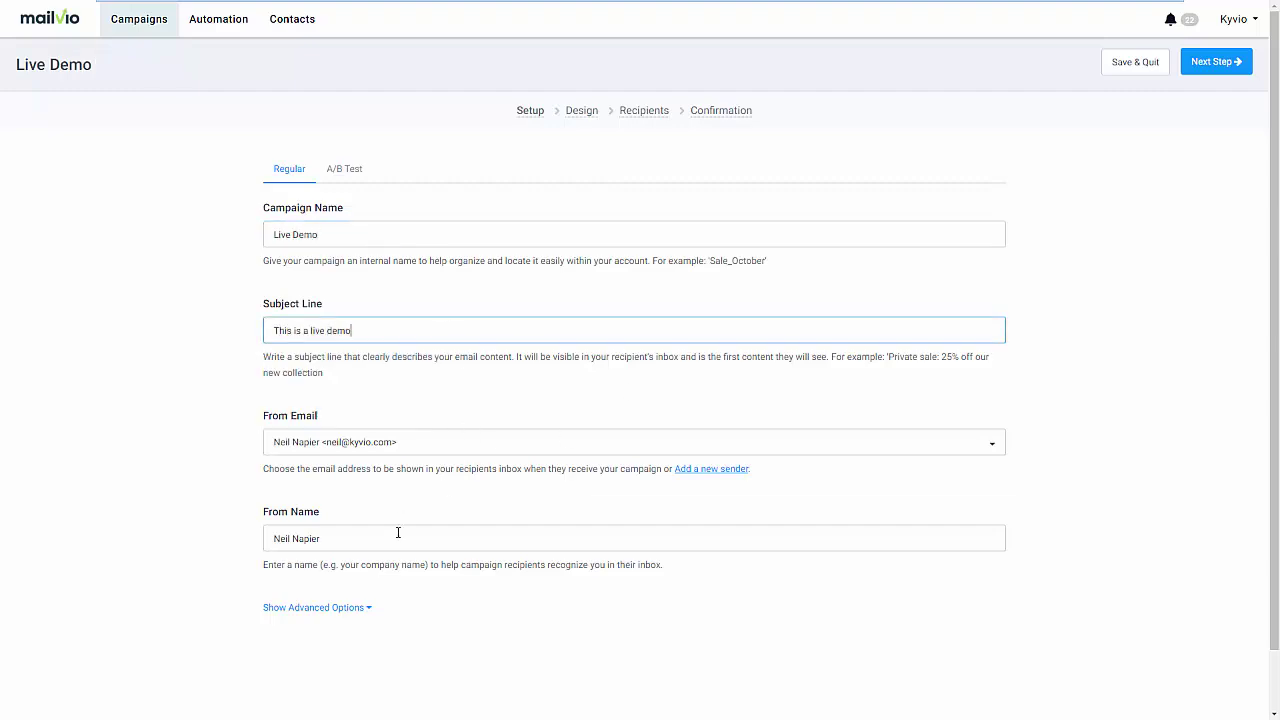
Show the campaign's advanced setup options and look through them.
left_click(331, 607)
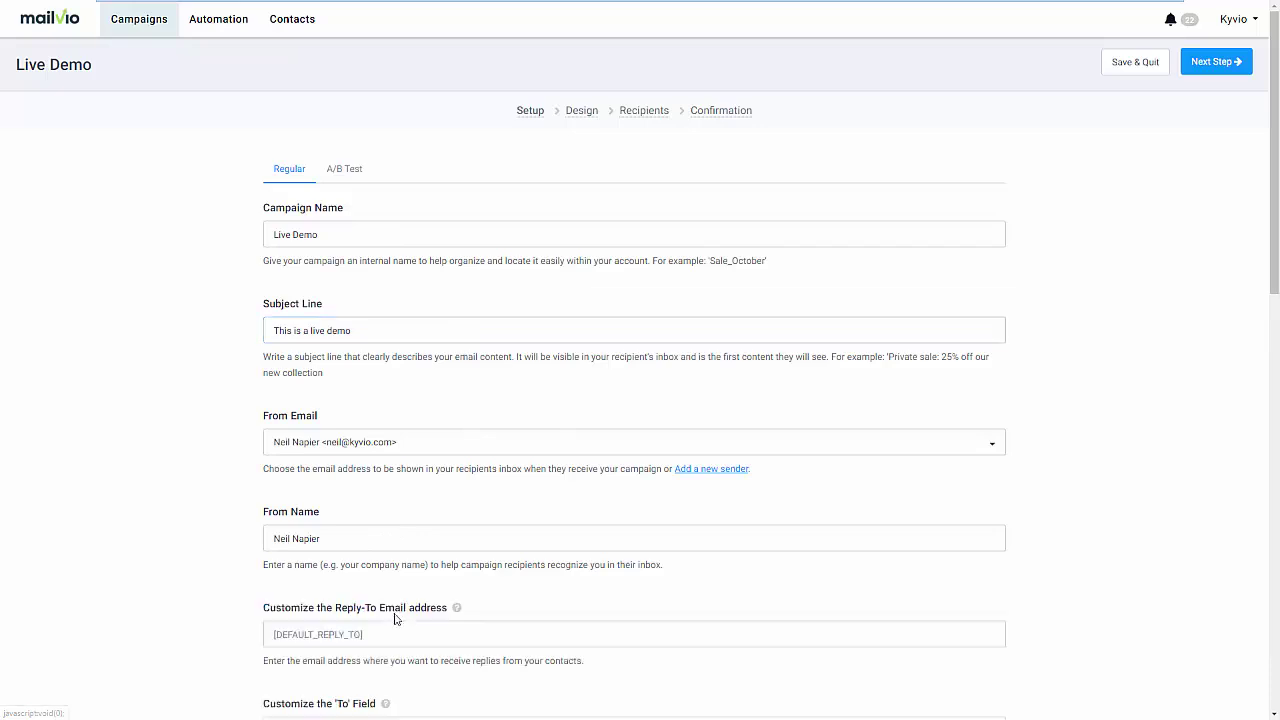
scroll(396, 621, "down", 1)
scroll(396, 621, "down", 2)
scroll(396, 621, "up", 3)
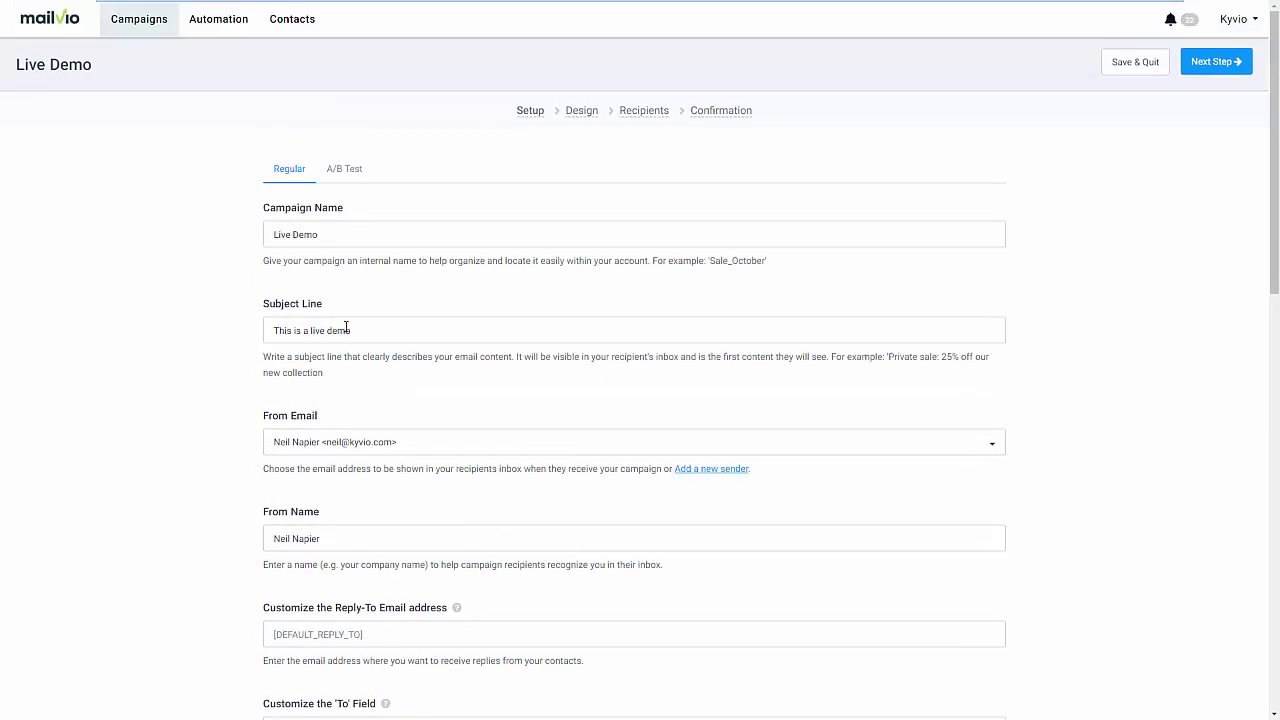
Make the campaign an A/B test with "This demo rocks!" as subject line B, and proceed to its design stage.
left_click(352, 185)
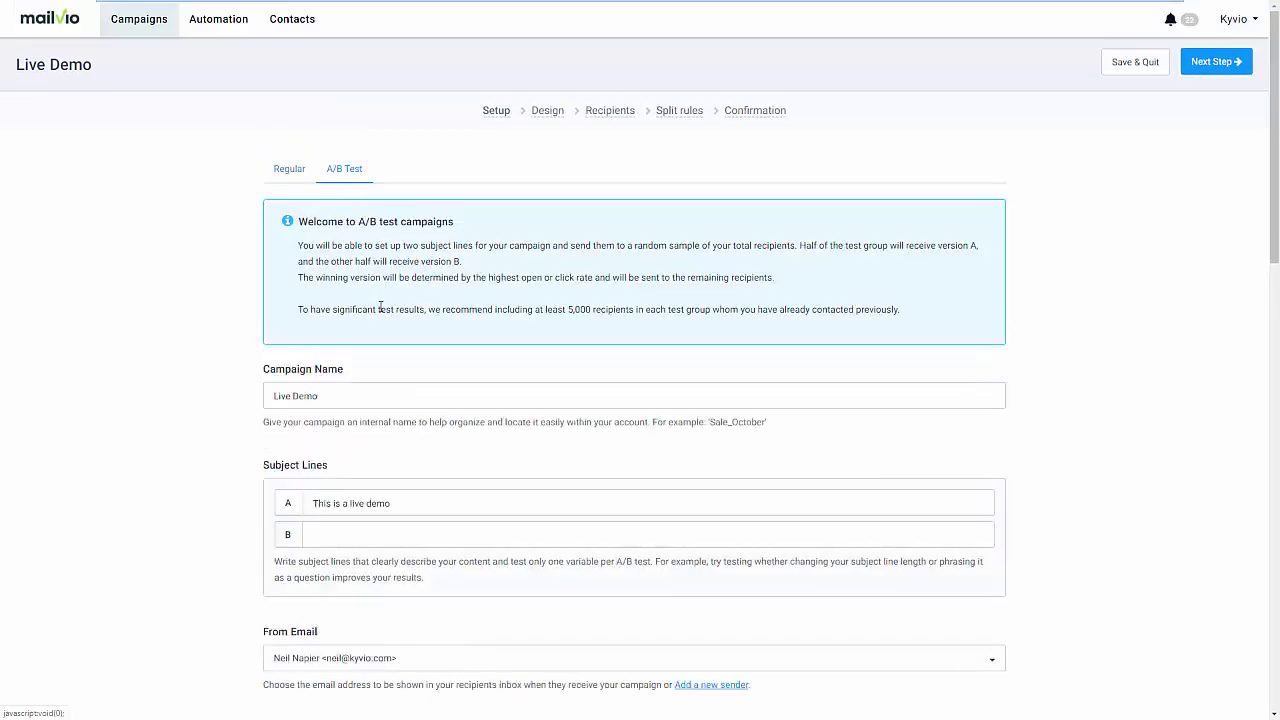
left_click(367, 526)
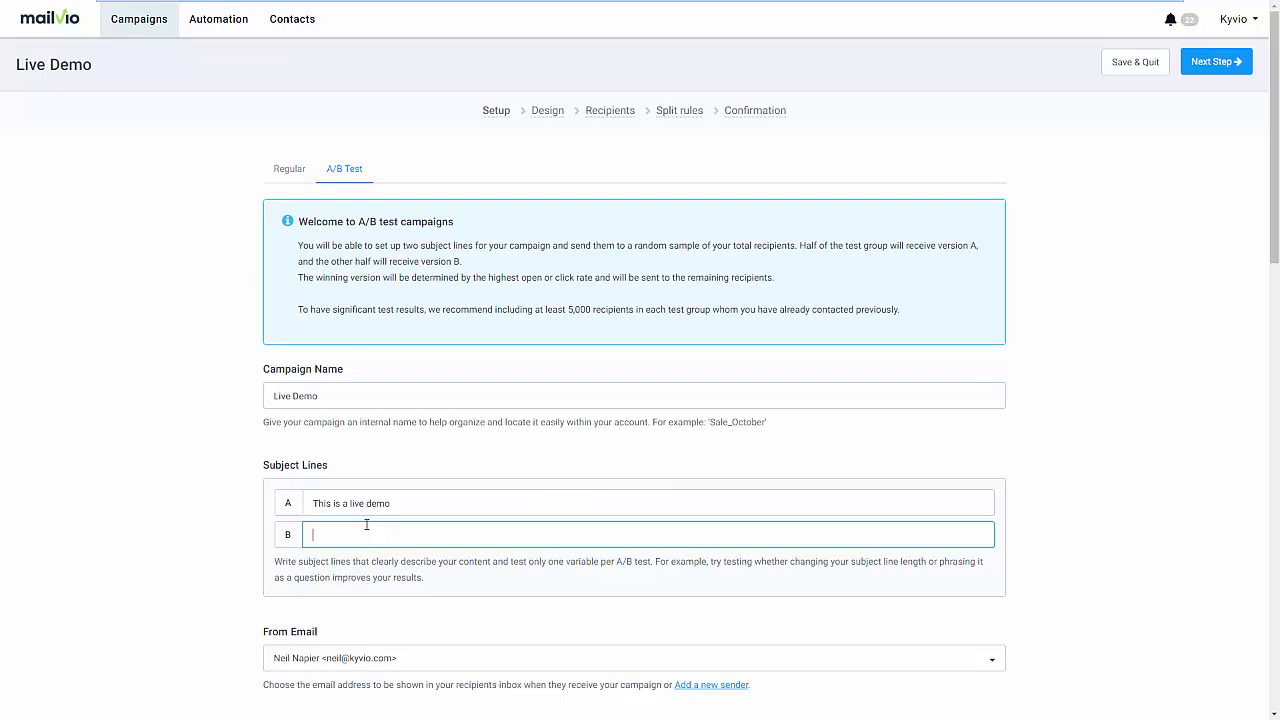
type("This demo rocks!")
scroll(463, 608, "down", 3)
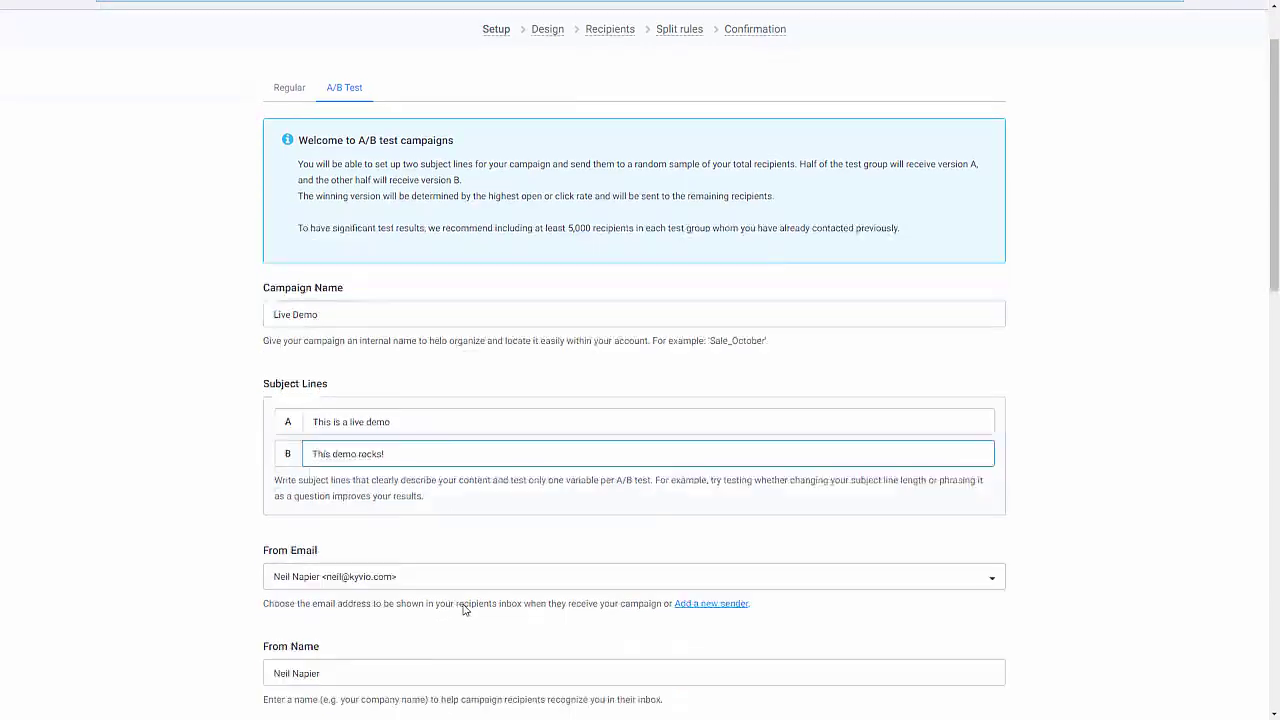
scroll(486, 589, "up", 2)
scroll(930, 399, "up", 1)
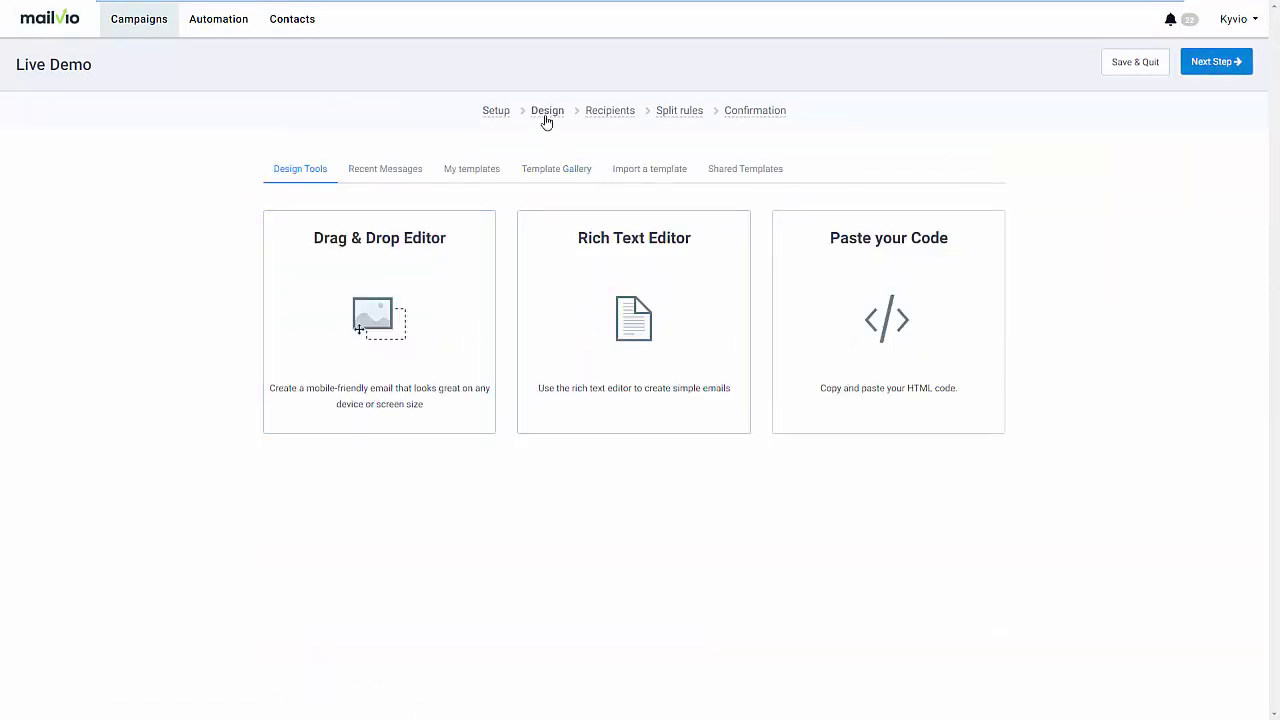
Browse the email designs in the Template Gallery.
left_click(590, 180)
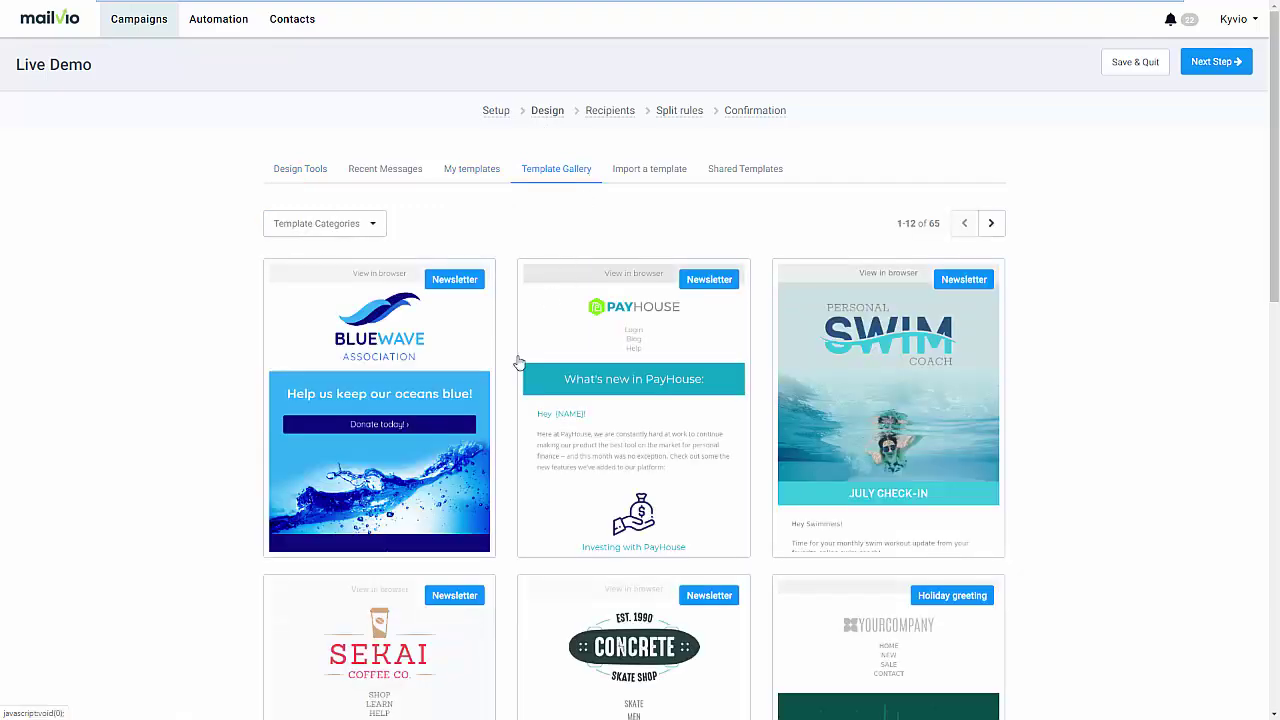
scroll(509, 399, "down", 6)
scroll(505, 430, "up", 3)
scroll(505, 430, "down", 7)
scroll(500, 428, "up", 10)
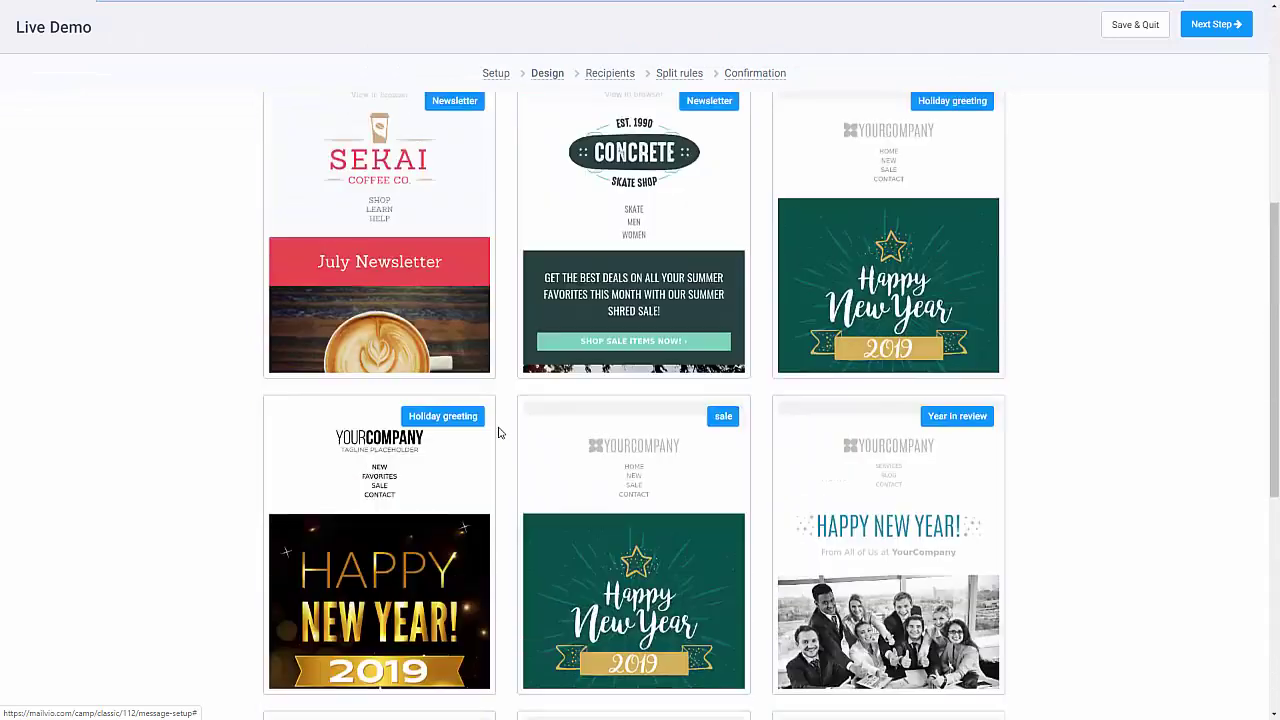
scroll(498, 427, "up", 1)
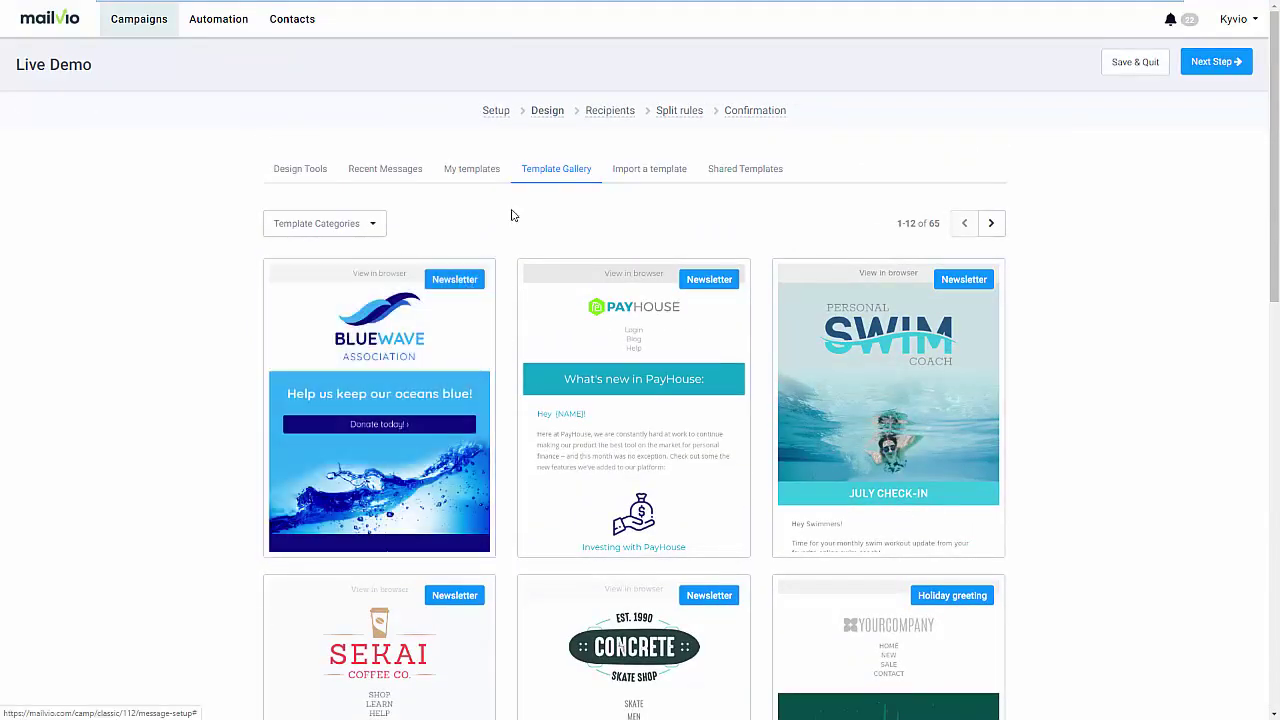
left_click(328, 182)
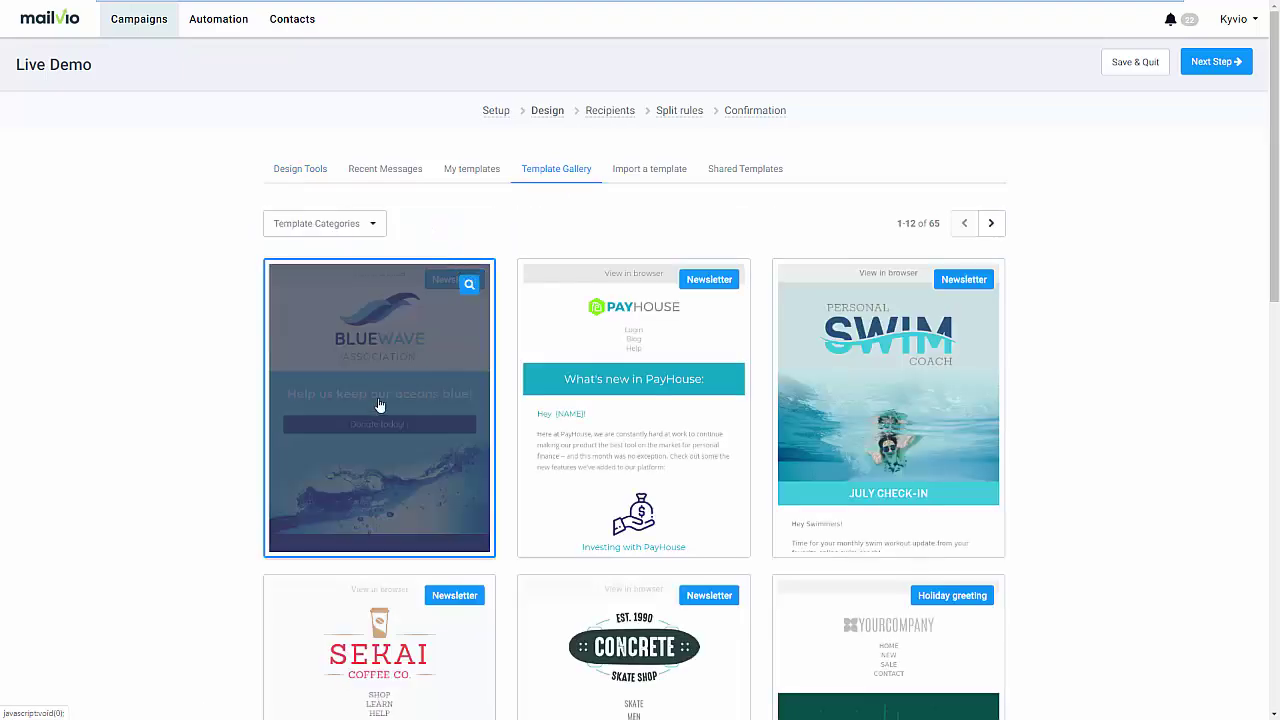
scroll(260, 480, "down", 1)
scroll(958, 260, "down", 2)
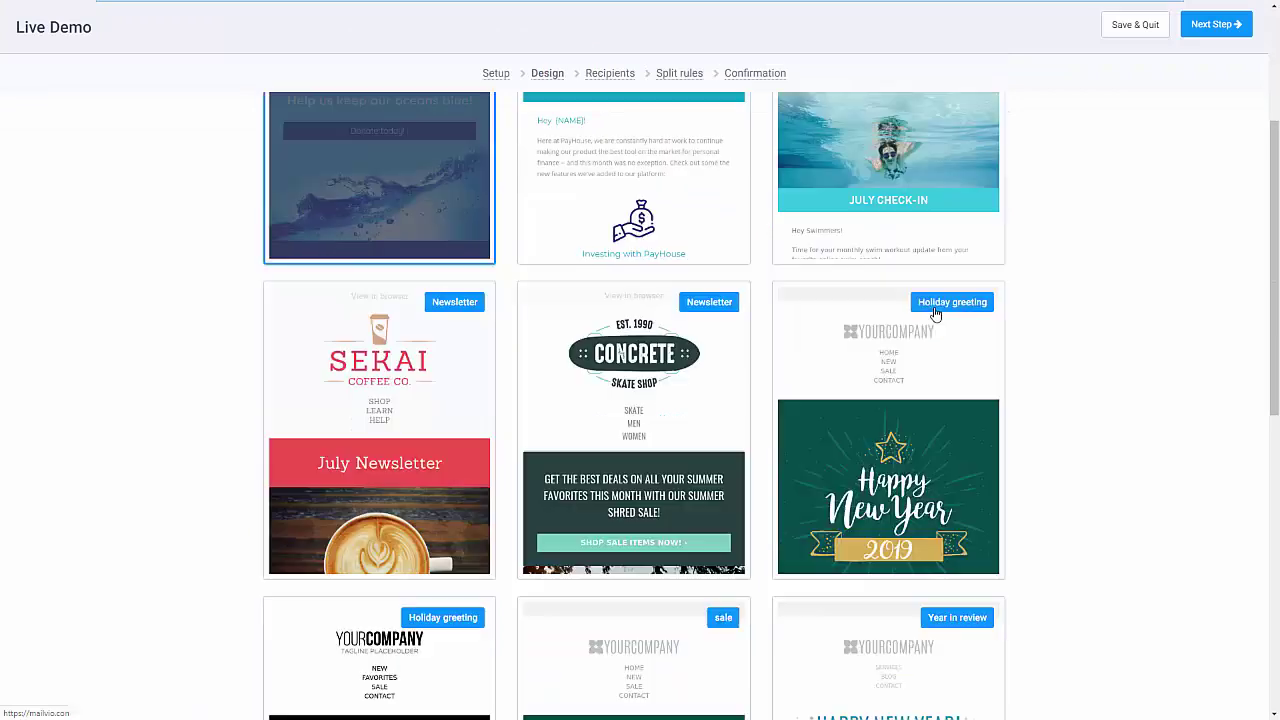
scroll(958, 260, "up", 2)
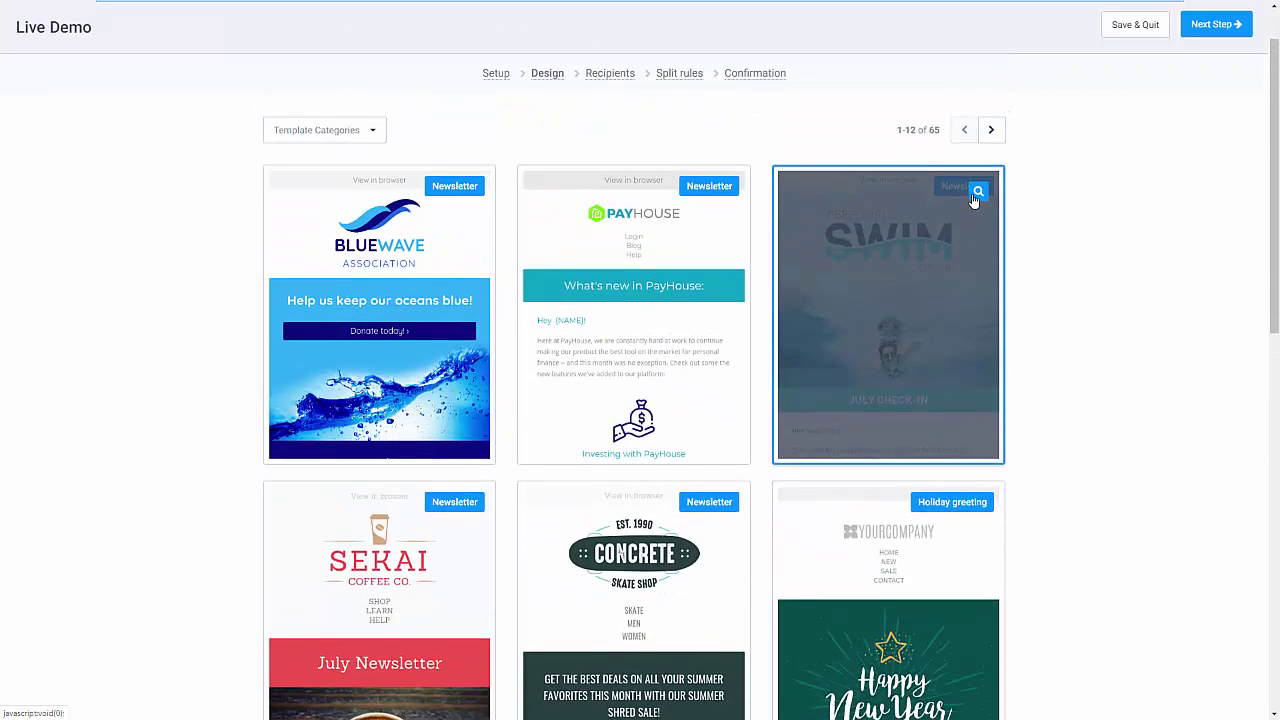
Preview the Personal Swim Coach newsletter template in full and choose it as the campaign's email design.
left_click(976, 194)
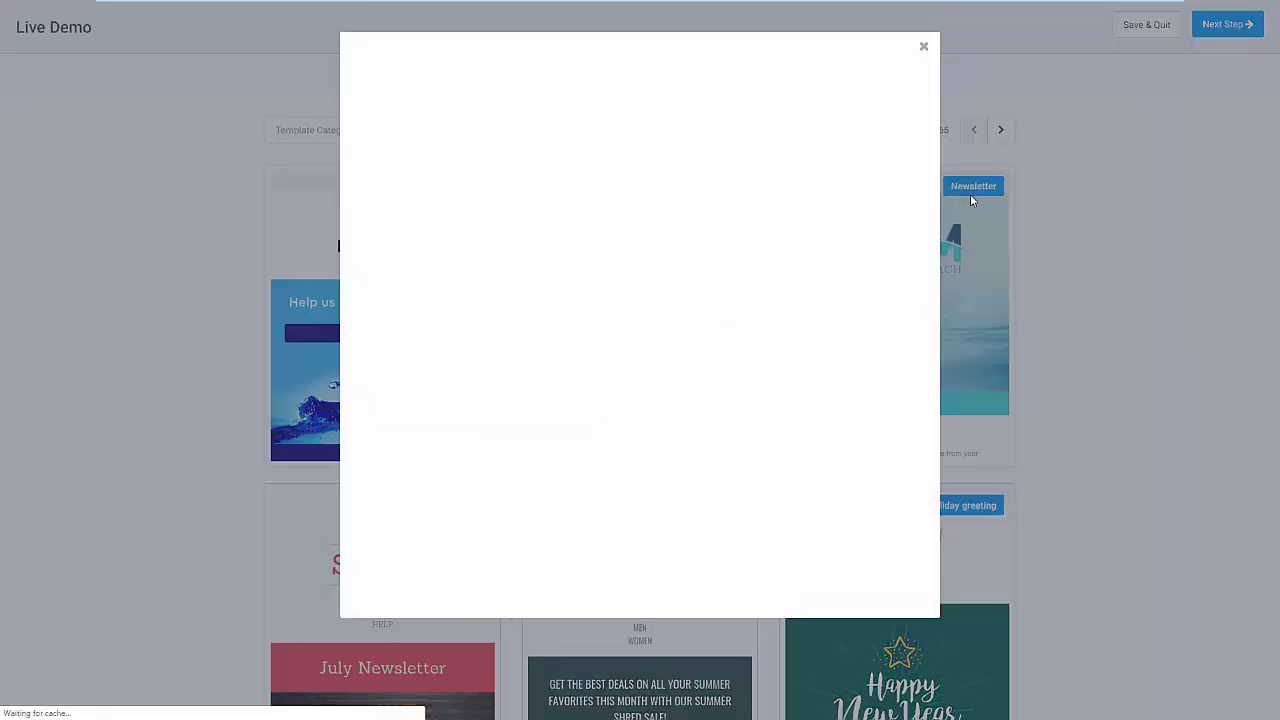
scroll(850, 290, "down", 2)
scroll(843, 313, "down", 10)
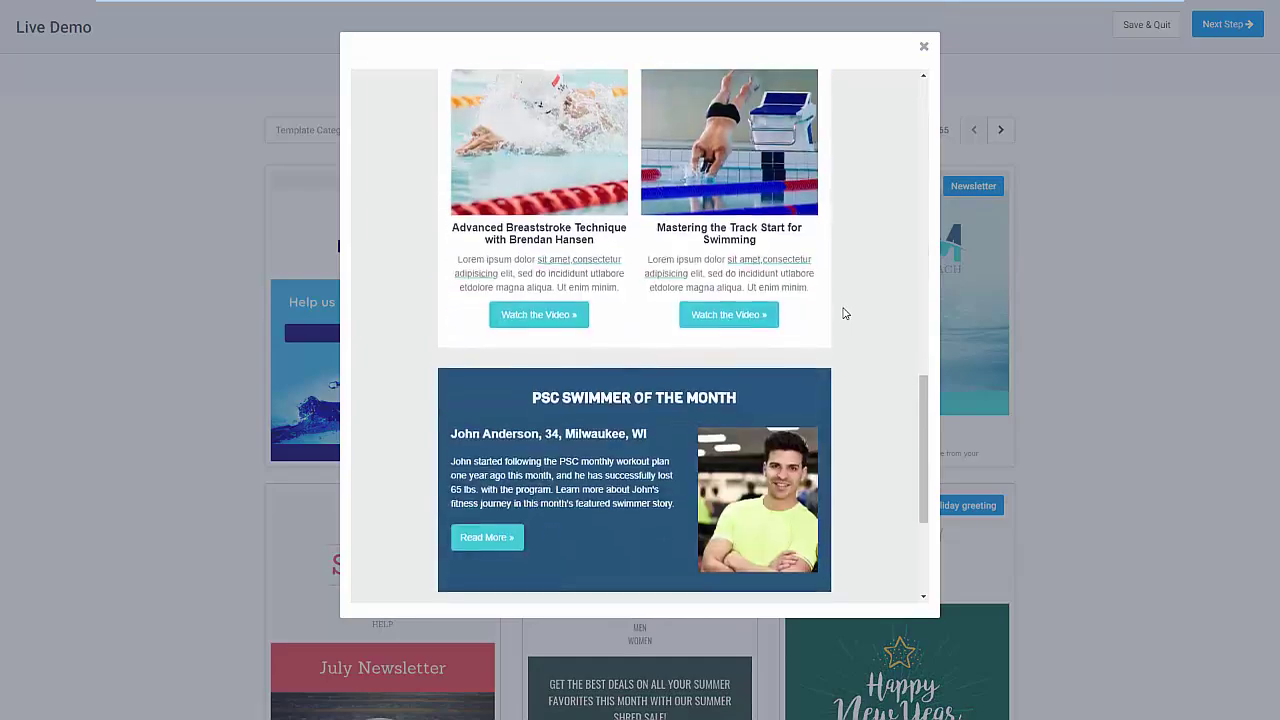
left_click(965, 178)
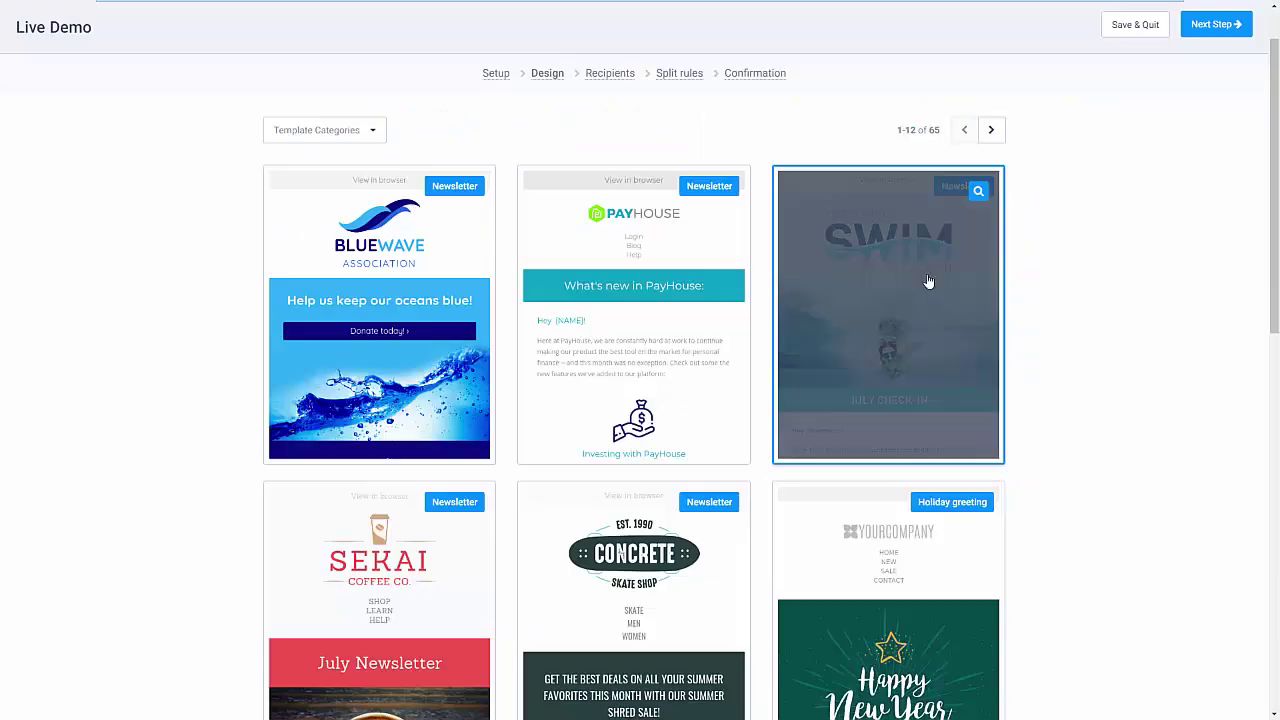
left_click(908, 358)
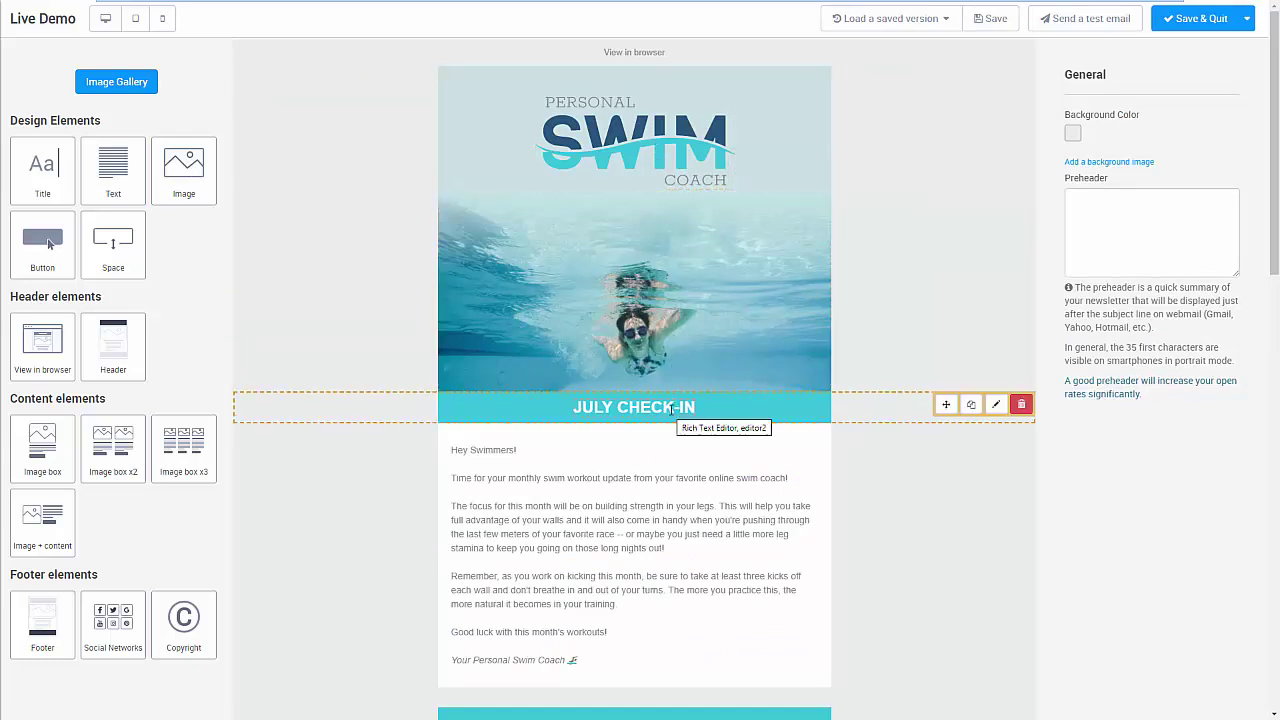
Look over the newsletter in the editor, save it and quit, and check the email in the campaign preview.
scroll(650, 478, "down", 2)
scroll(622, 355, "down", 3)
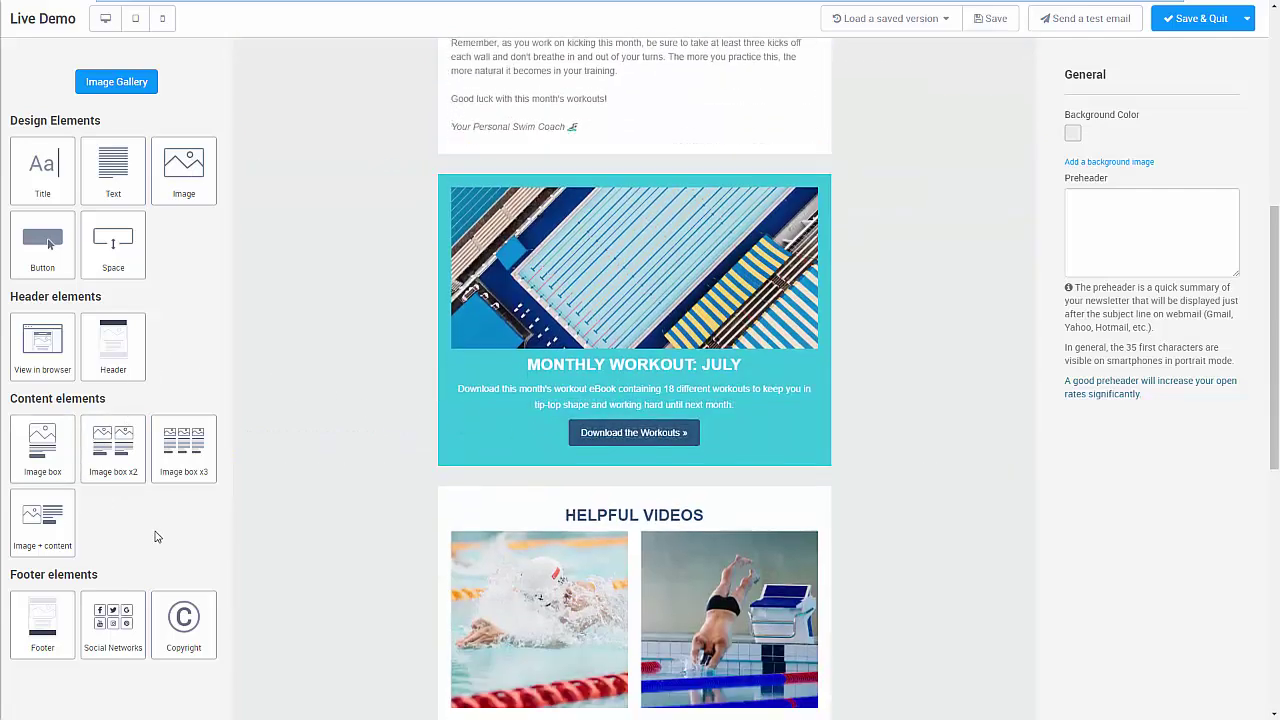
scroll(90, 492, "down", 1)
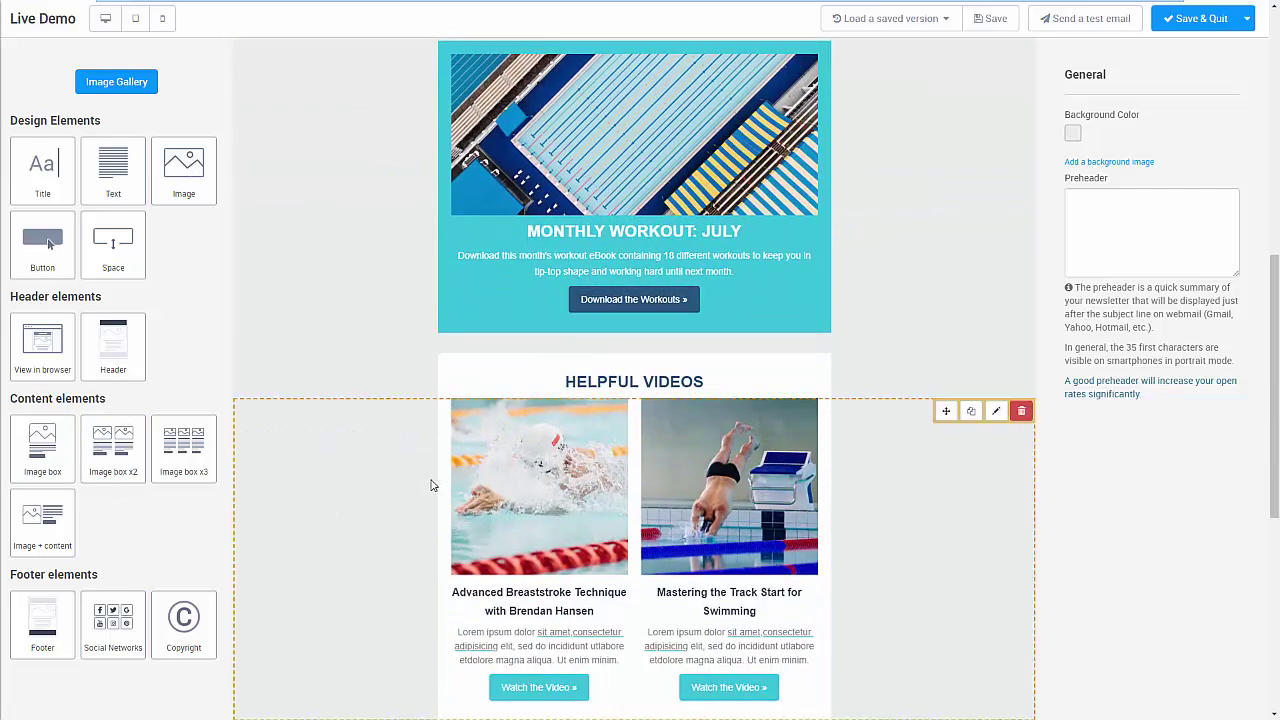
scroll(889, 268, "up", 3)
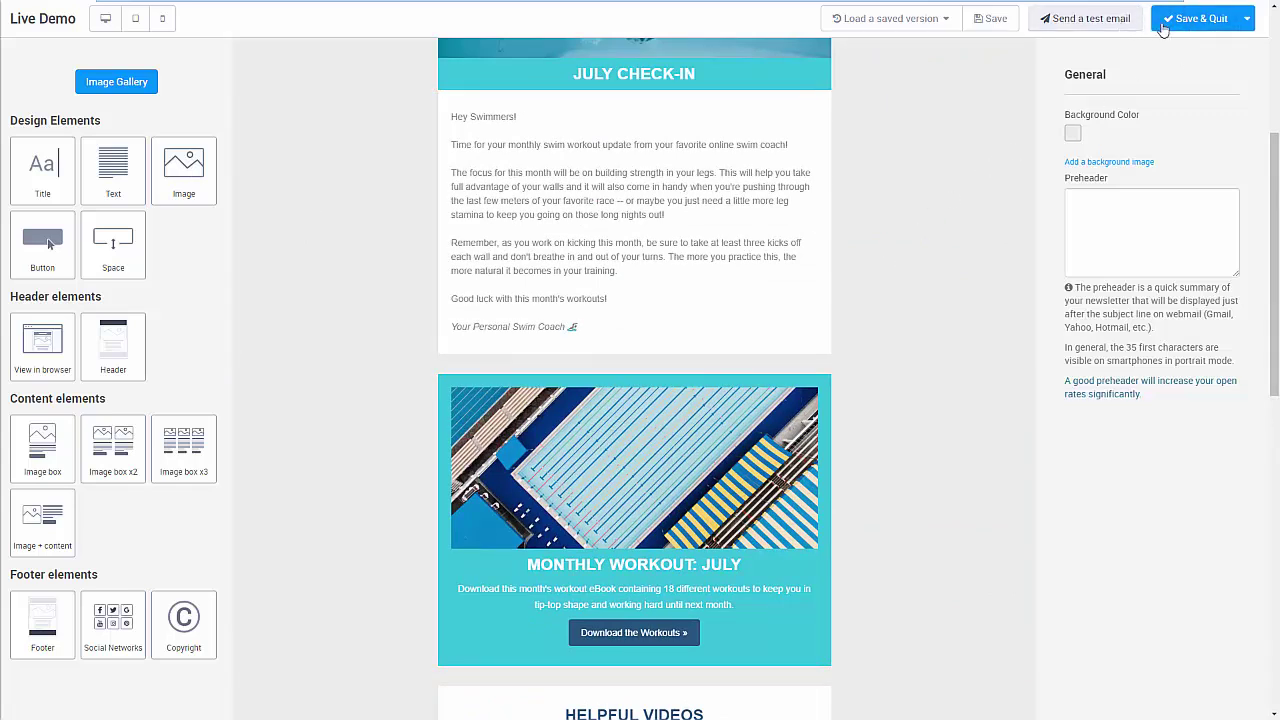
left_click(1203, 25)
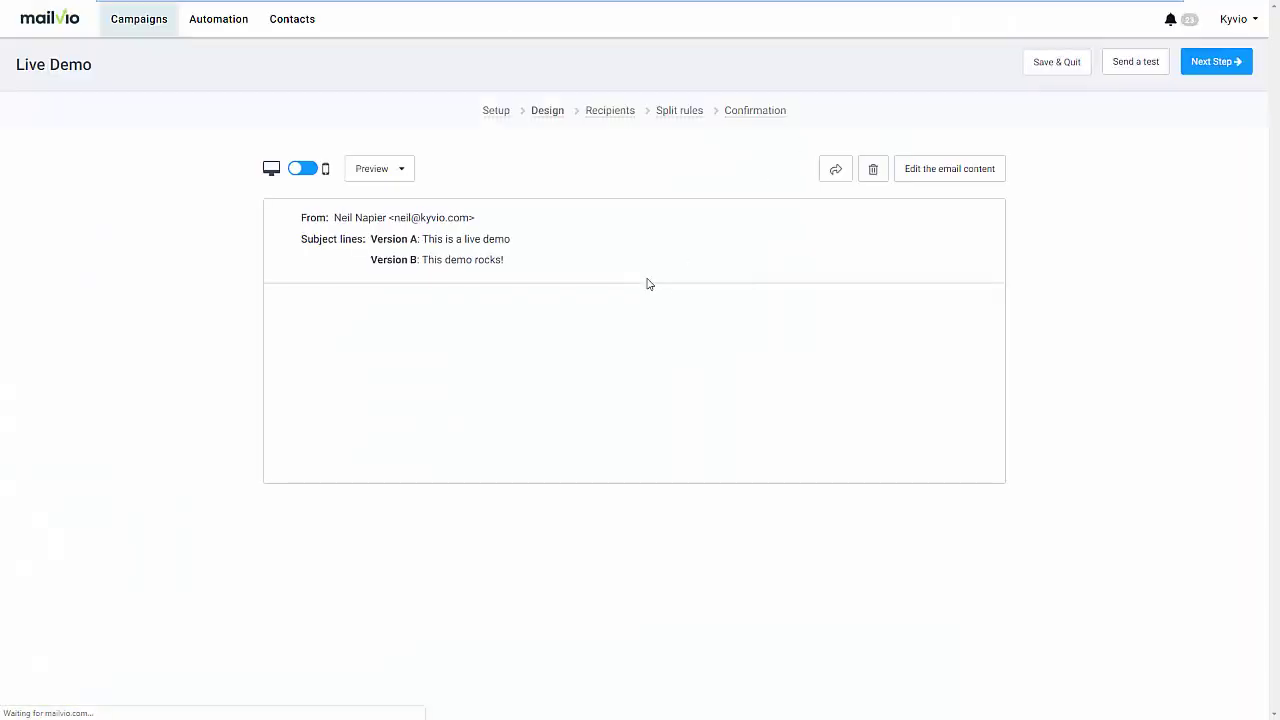
scroll(888, 373, "down", 1)
scroll(888, 373, "down", 15)
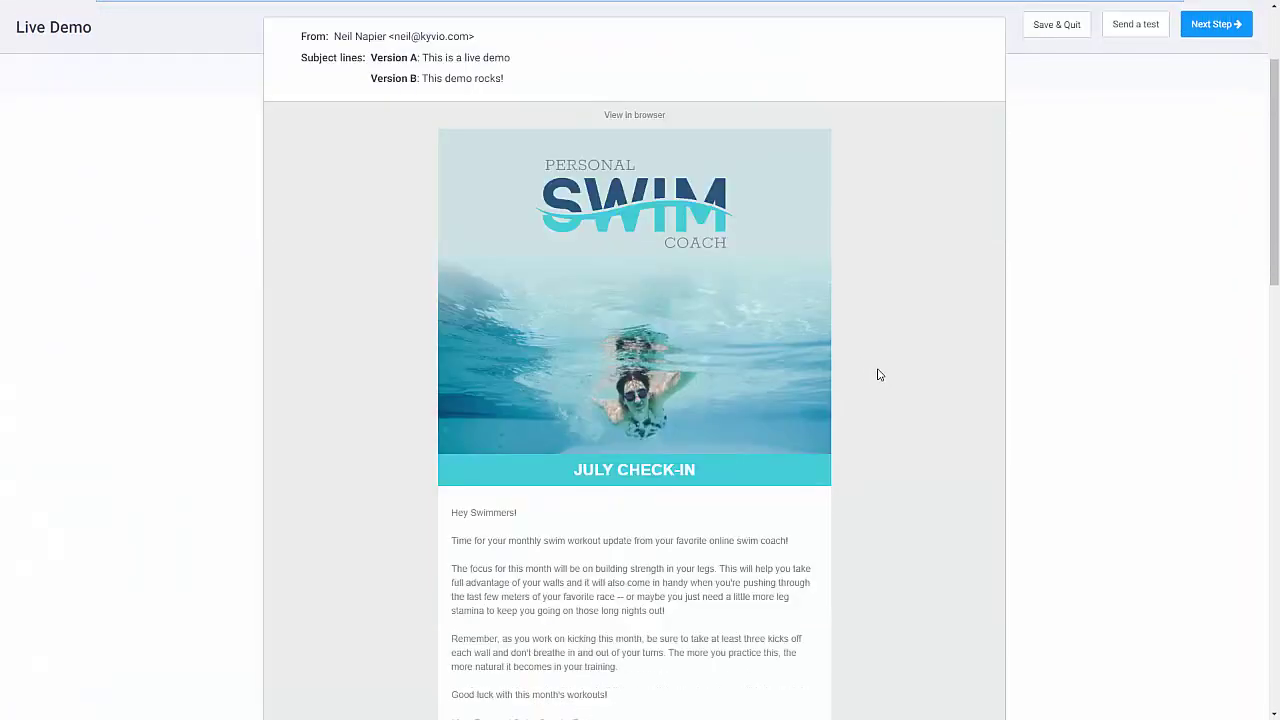
scroll(888, 373, "up", 15)
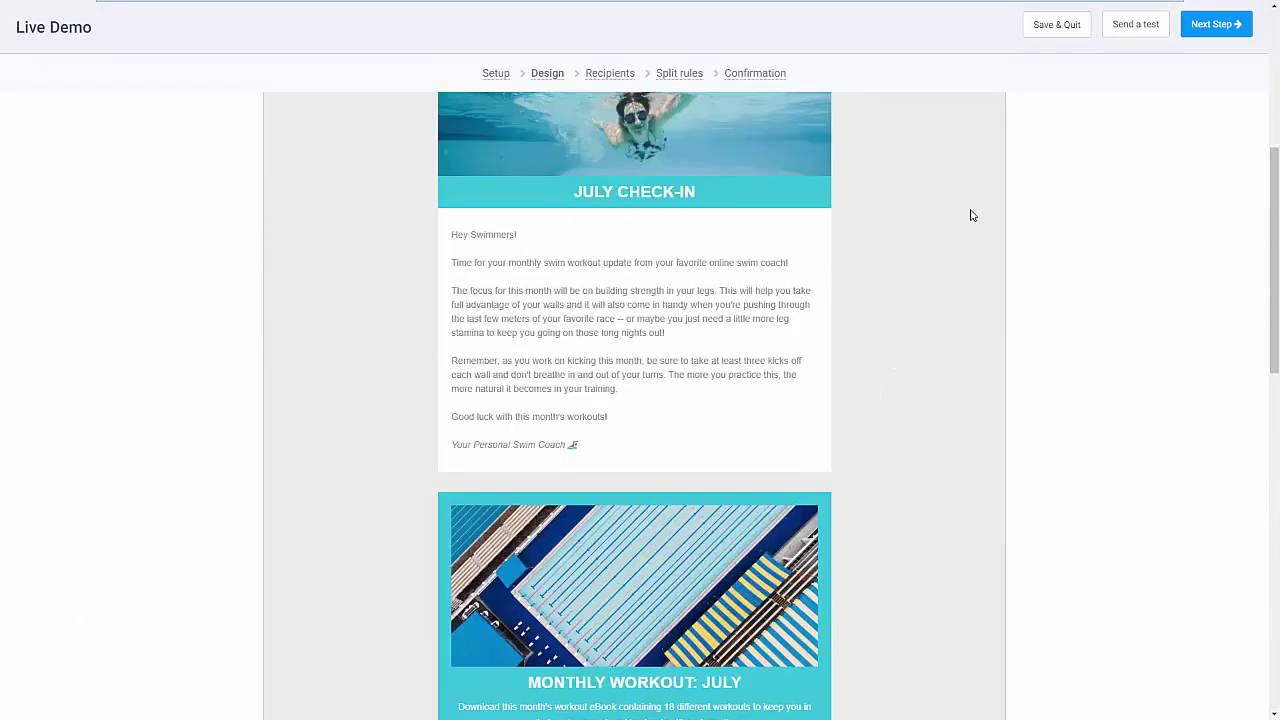
Check the newsletter in the mobile preview and look over the other available preview options.
left_click(1212, 62)
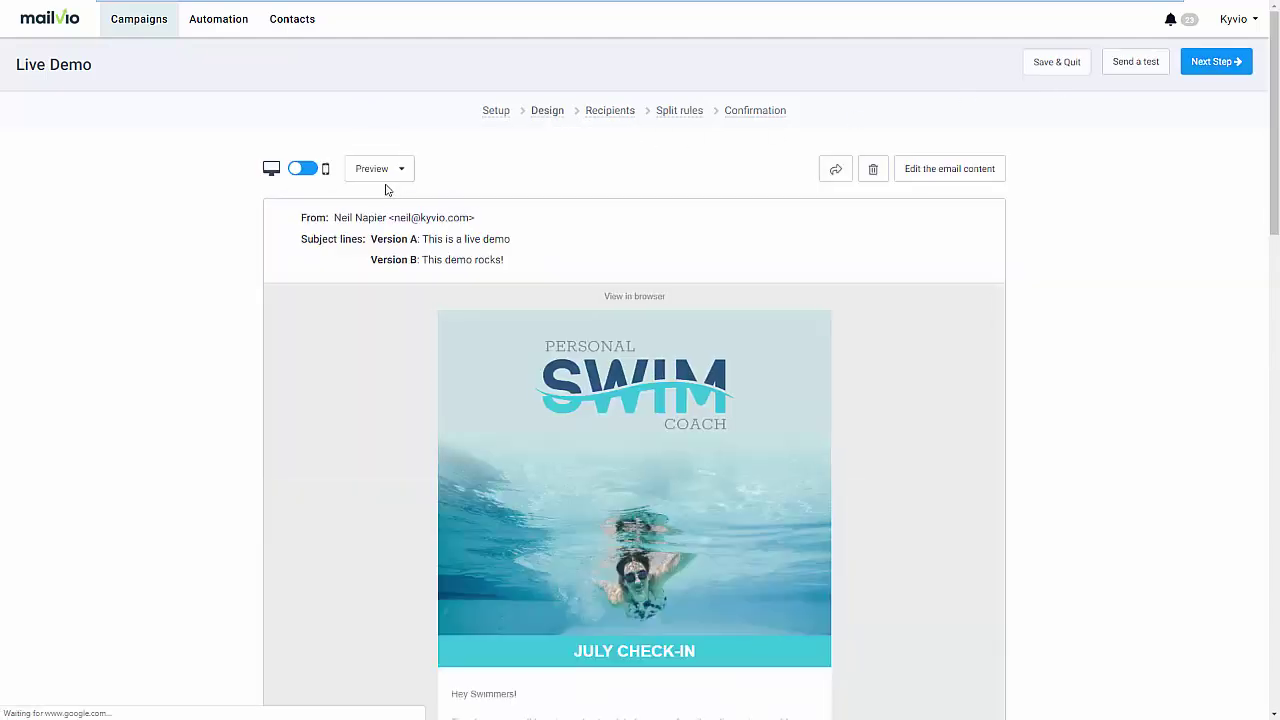
left_click(320, 175)
scroll(590, 398, "down", 10)
scroll(590, 398, "down", 2)
left_click(398, 171)
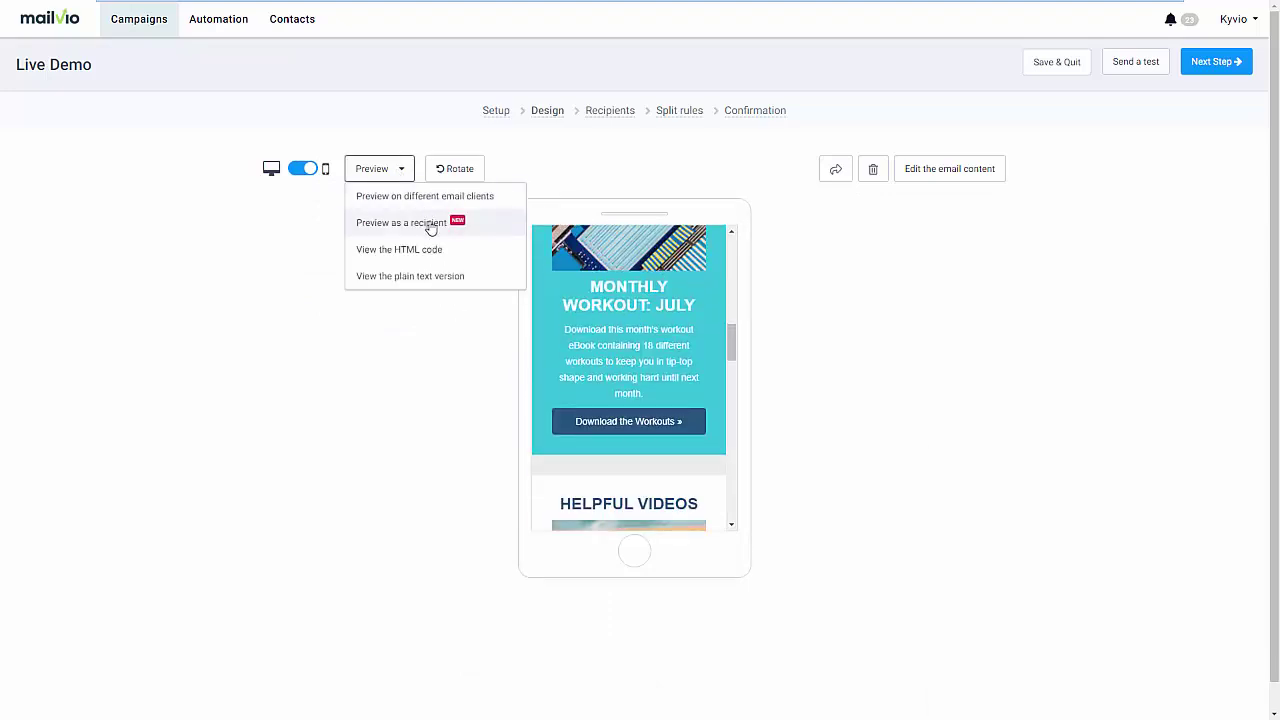
left_click(785, 253)
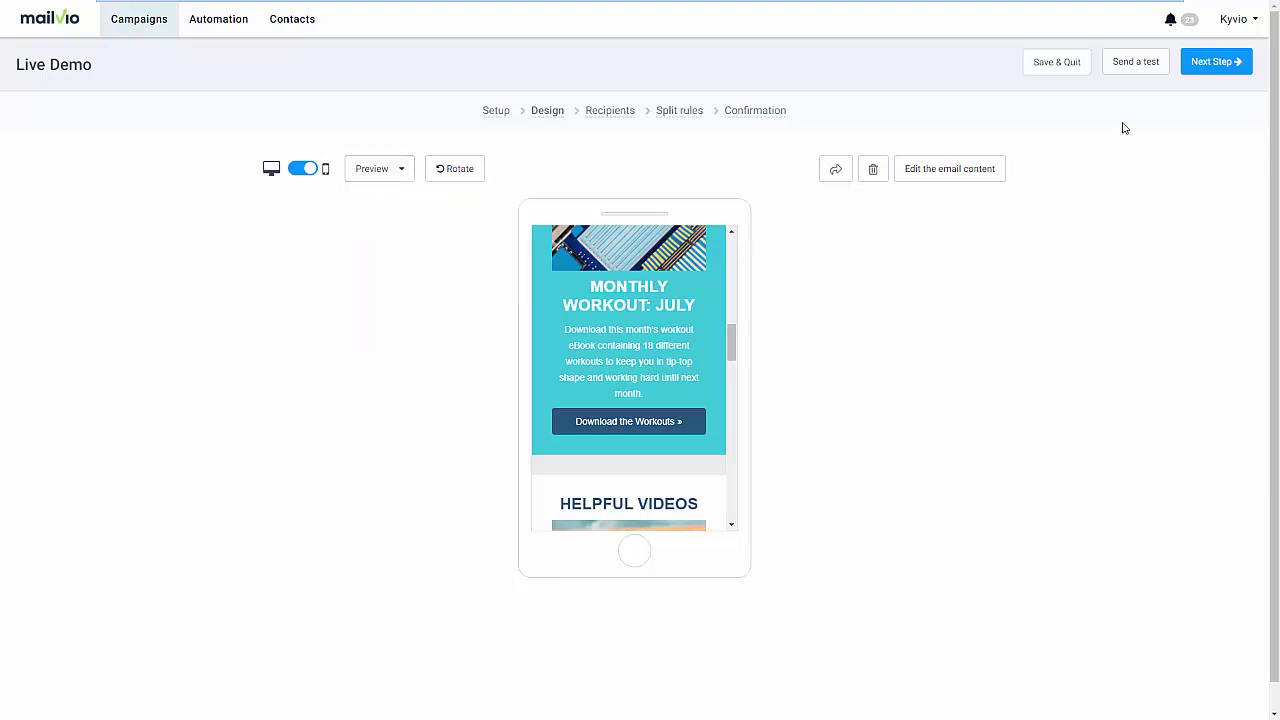
Choose all contact lists as recipients, excluding cu_kv_active_sep27 and cu_kyvio_active_30Sept19, and update the recipient count.
left_click(1206, 66)
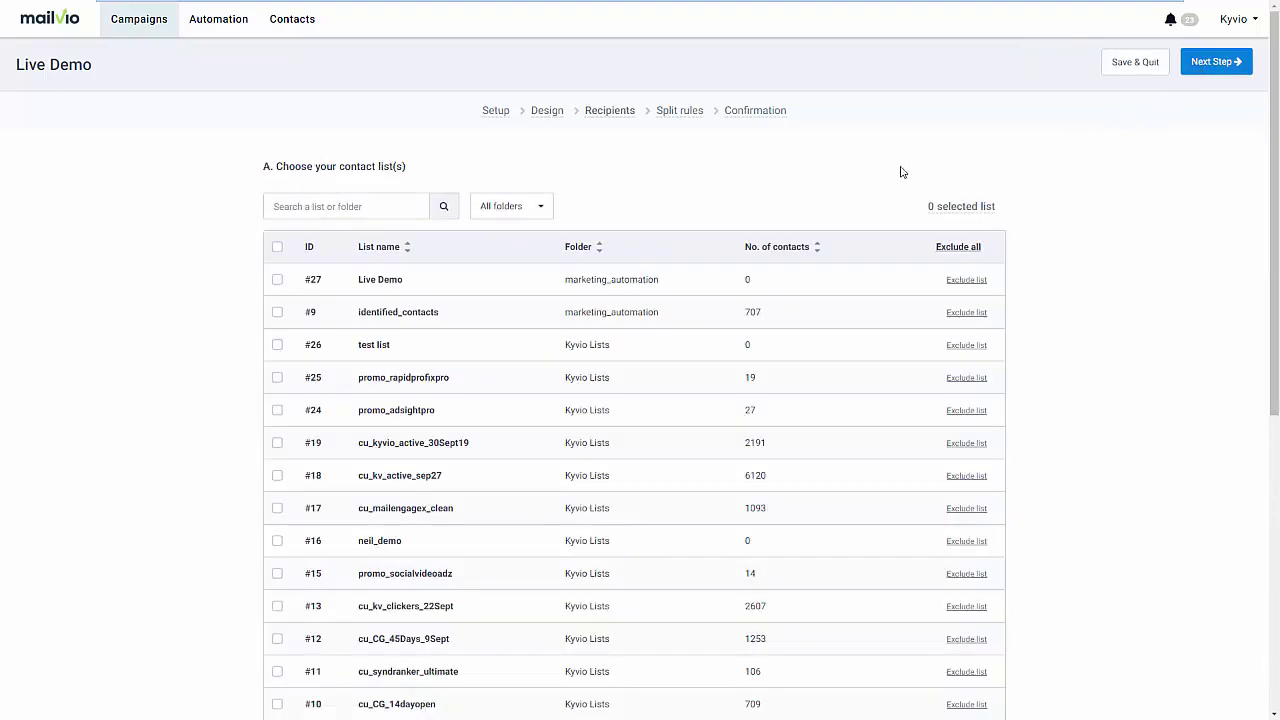
left_click(277, 246)
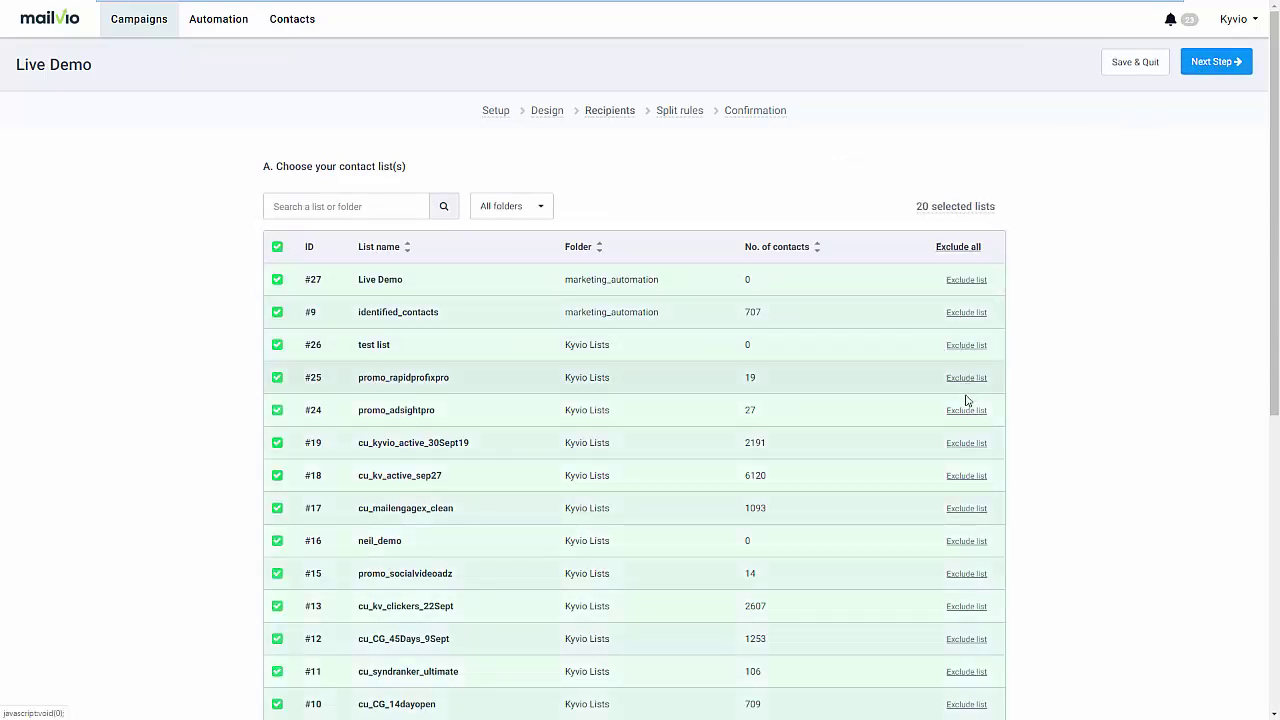
left_click(966, 476)
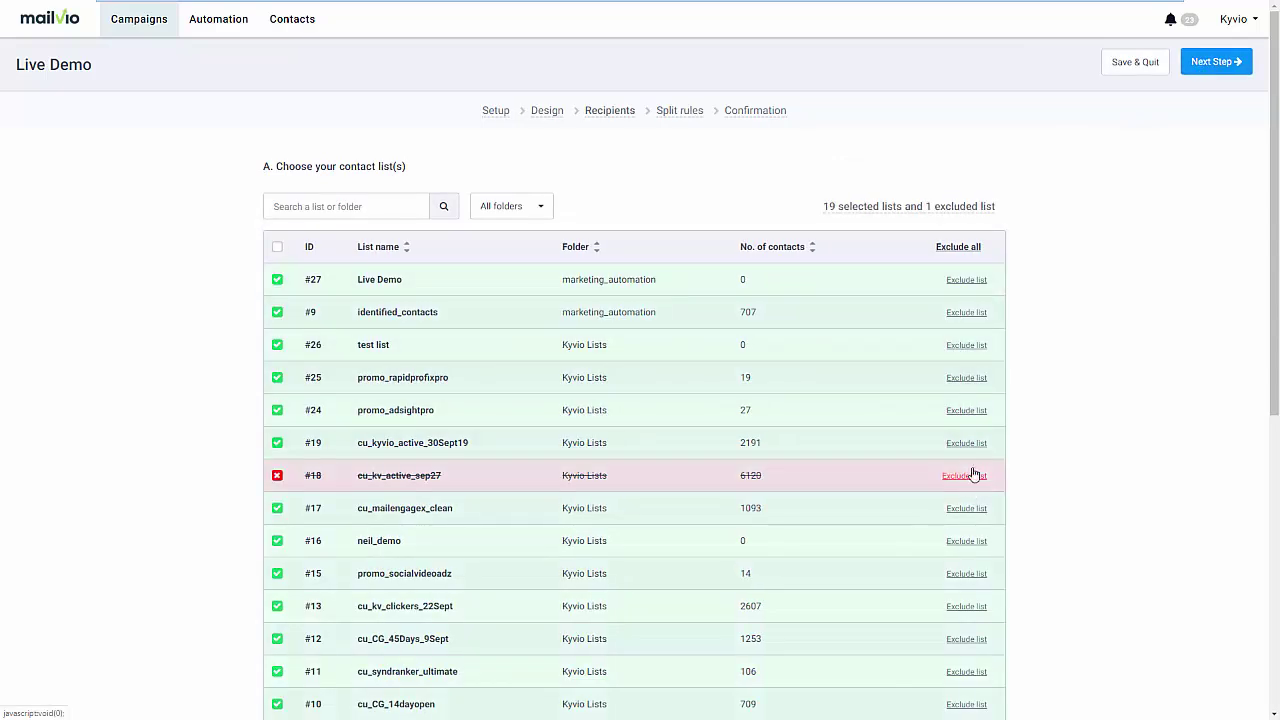
left_click(966, 443)
scroll(1069, 450, "down", 3)
scroll(1069, 450, "down", 2)
scroll(514, 617, "down", 1)
left_click(570, 540)
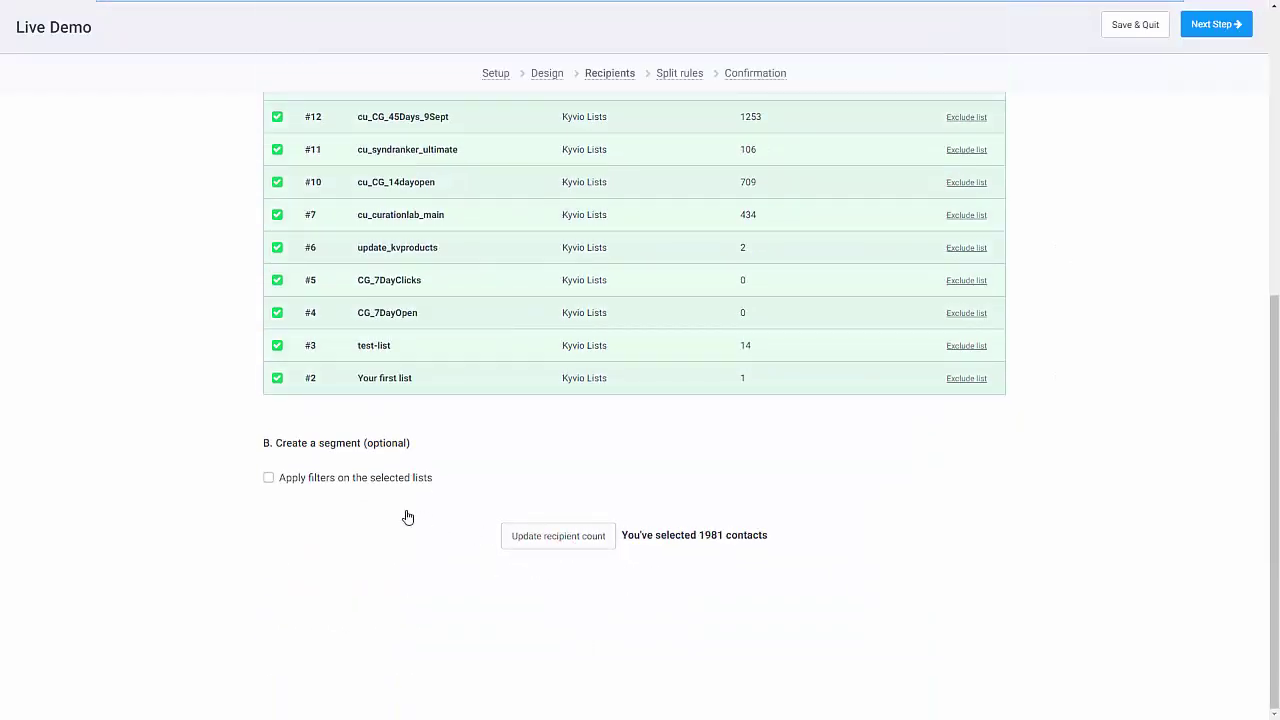
Filter the selected lists to email readers with a unique opening in all campaigns, whenever, and update the recipient count.
left_click(365, 486)
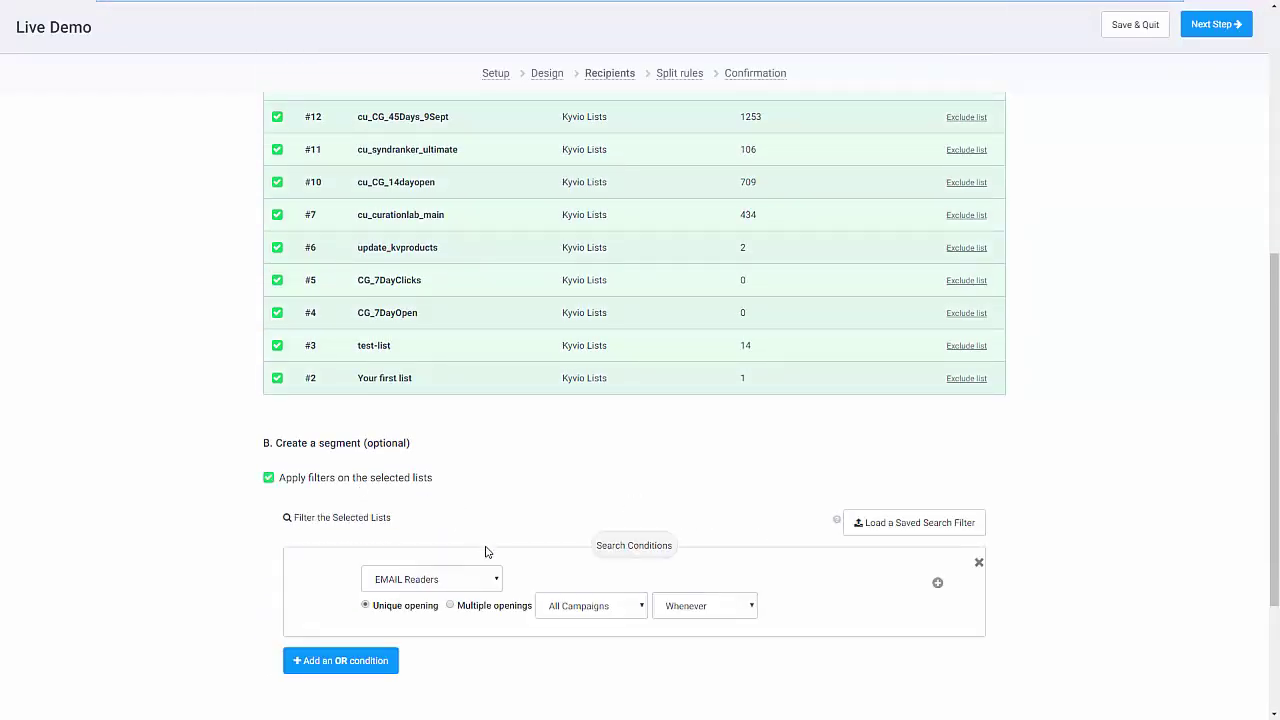
scroll(480, 546, "down", 2)
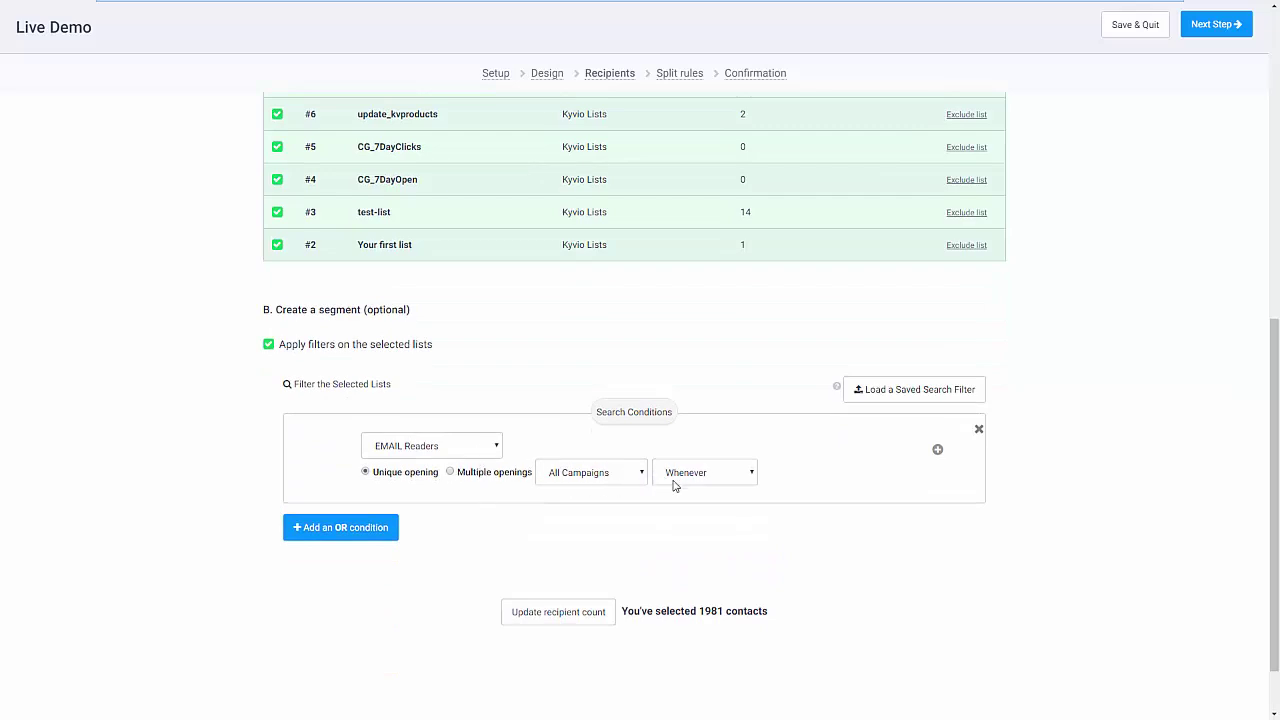
left_click(568, 614)
In the split rules, set test versions A and B to 31% each and choose the winning version by click rate.
scroll(877, 489, "up", 7)
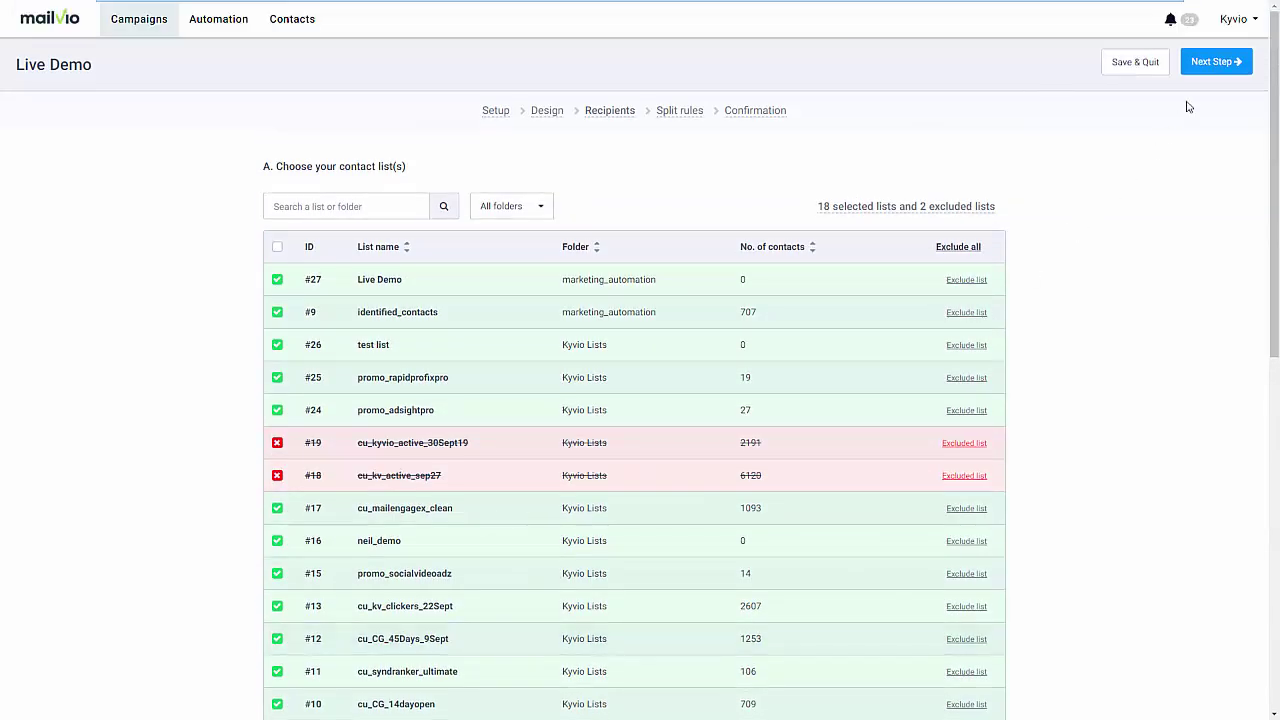
left_click(1213, 66)
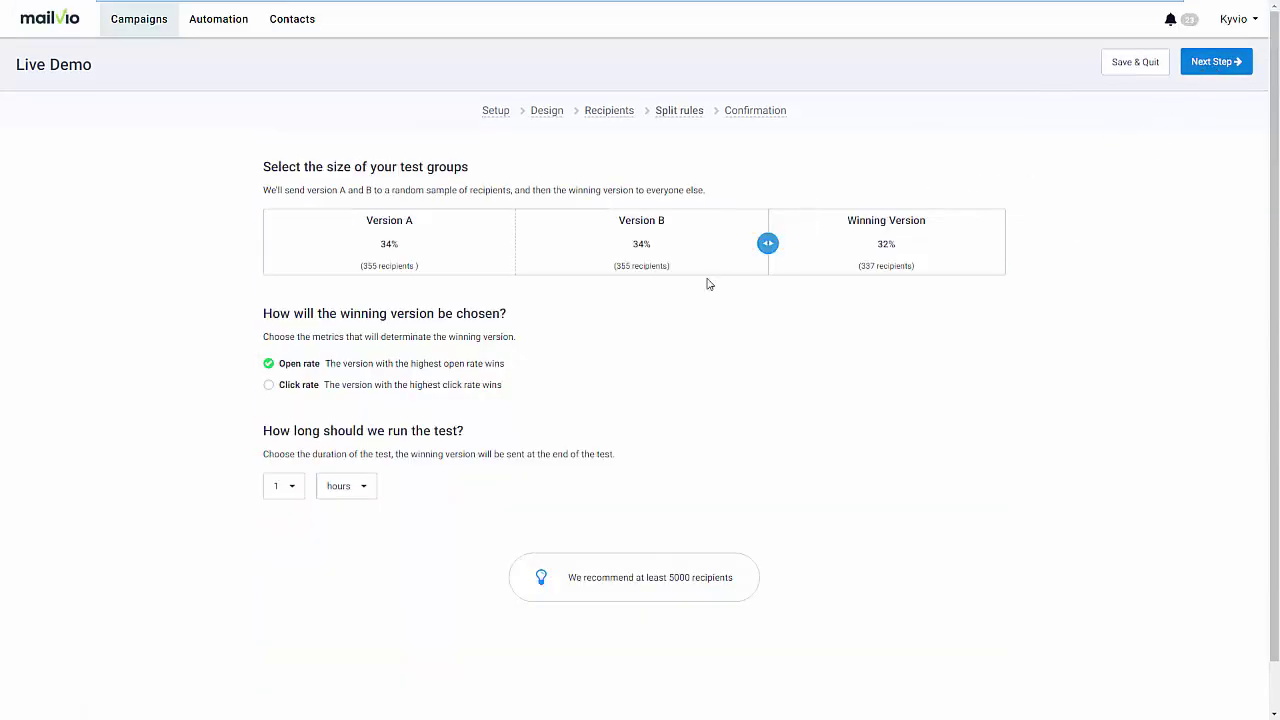
left_click_drag(768, 244, 723, 244)
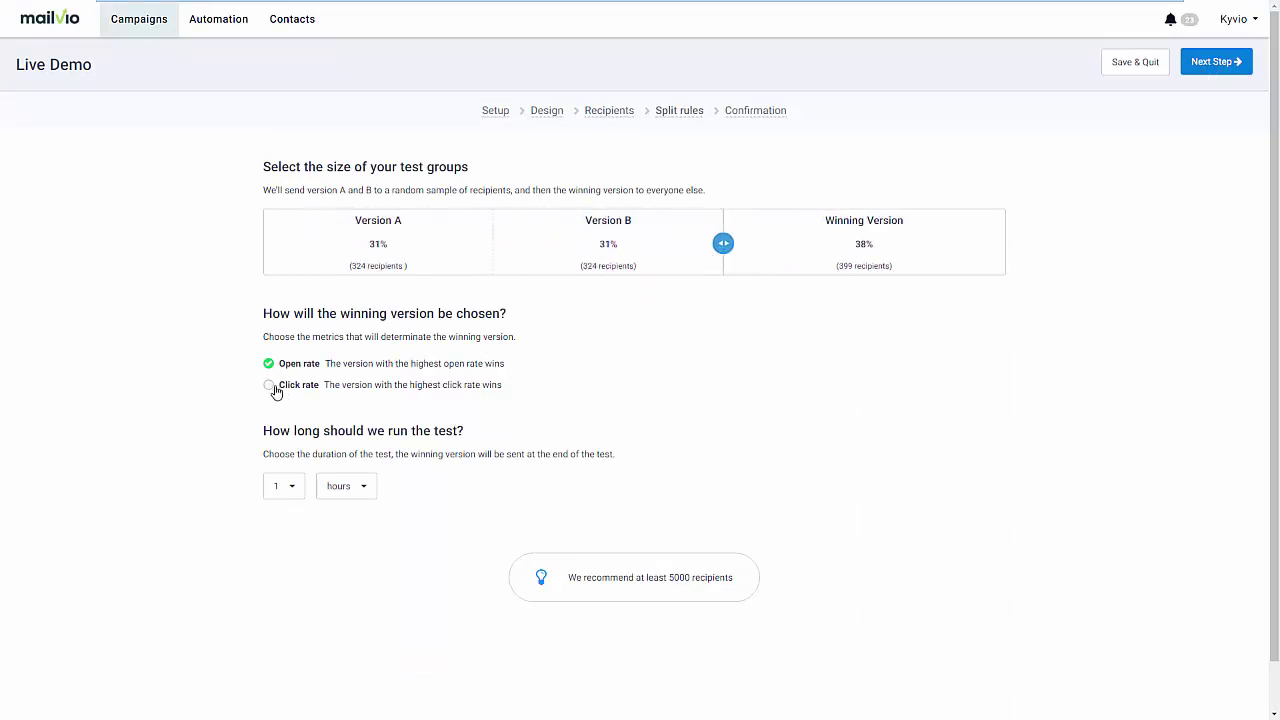
left_click(272, 388)
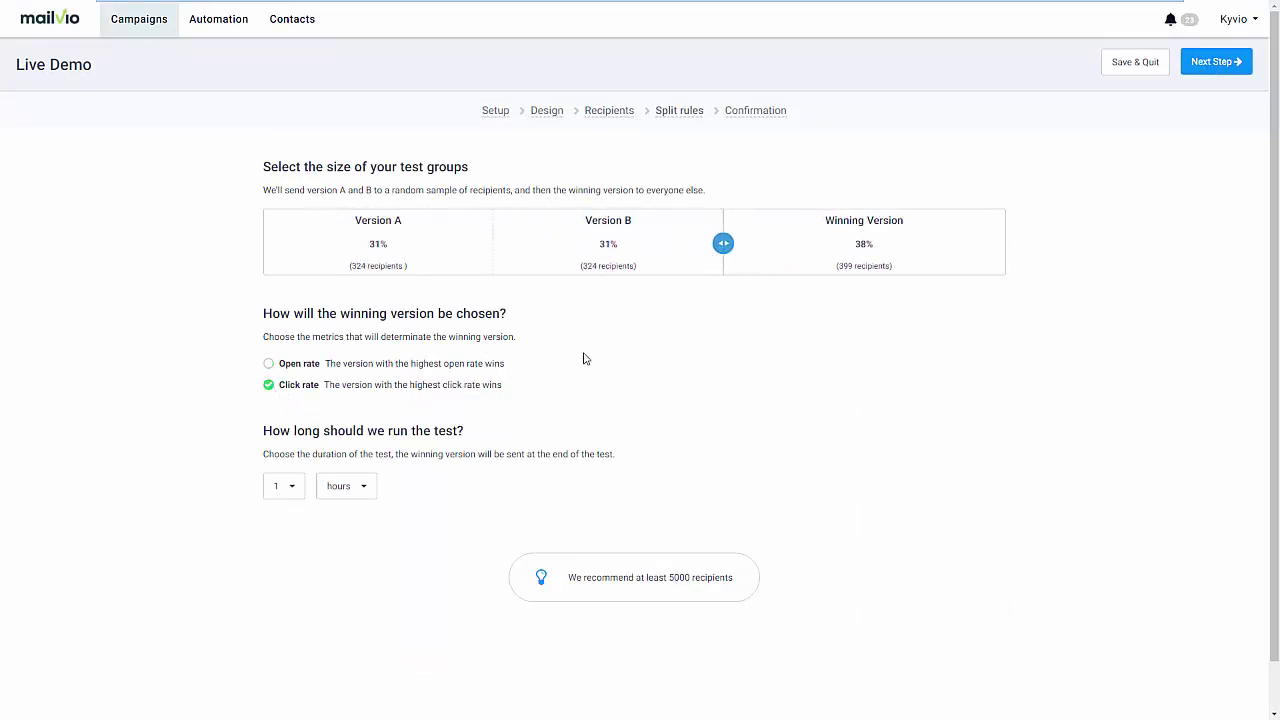
Set the test duration to 2 hours and proceed to the campaign's confirmation stage.
left_click(284, 486)
left_click(286, 540)
left_click(1210, 73)
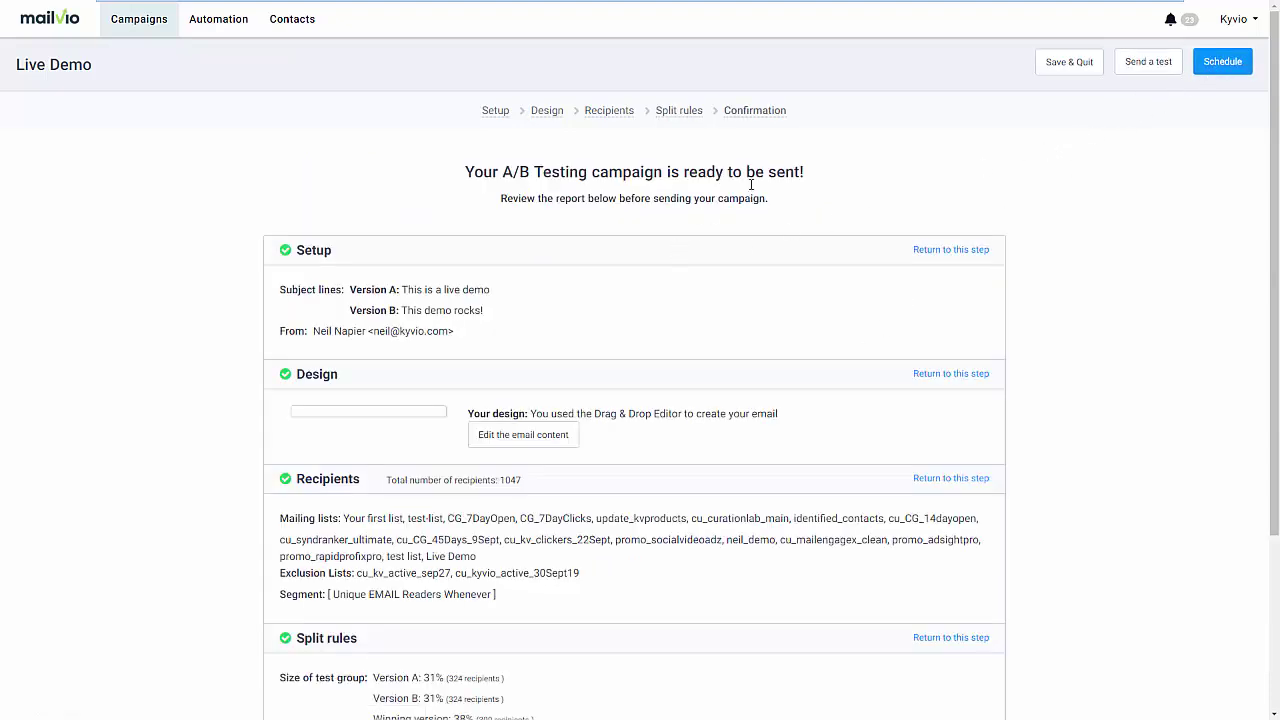
Look over the campaign's scheduling options without confirming them, and return to the email campaigns overview.
left_click(1220, 65)
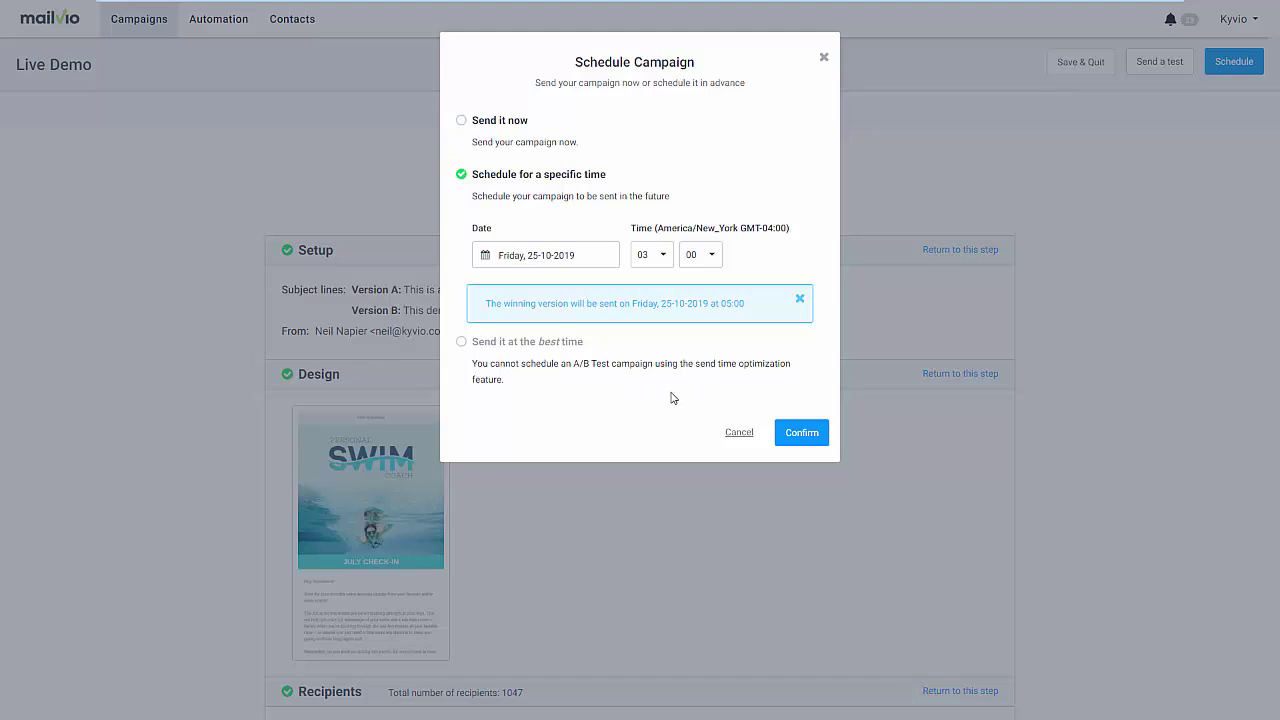
left_click(740, 433)
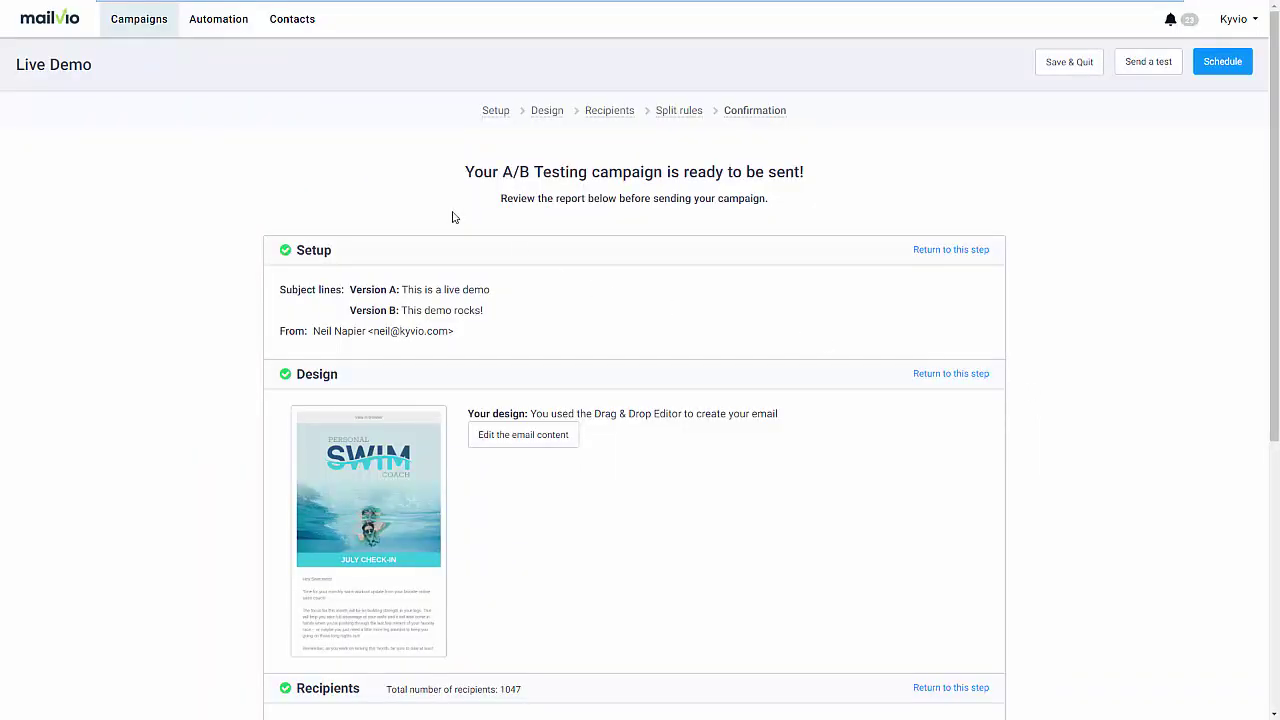
left_click(153, 33)
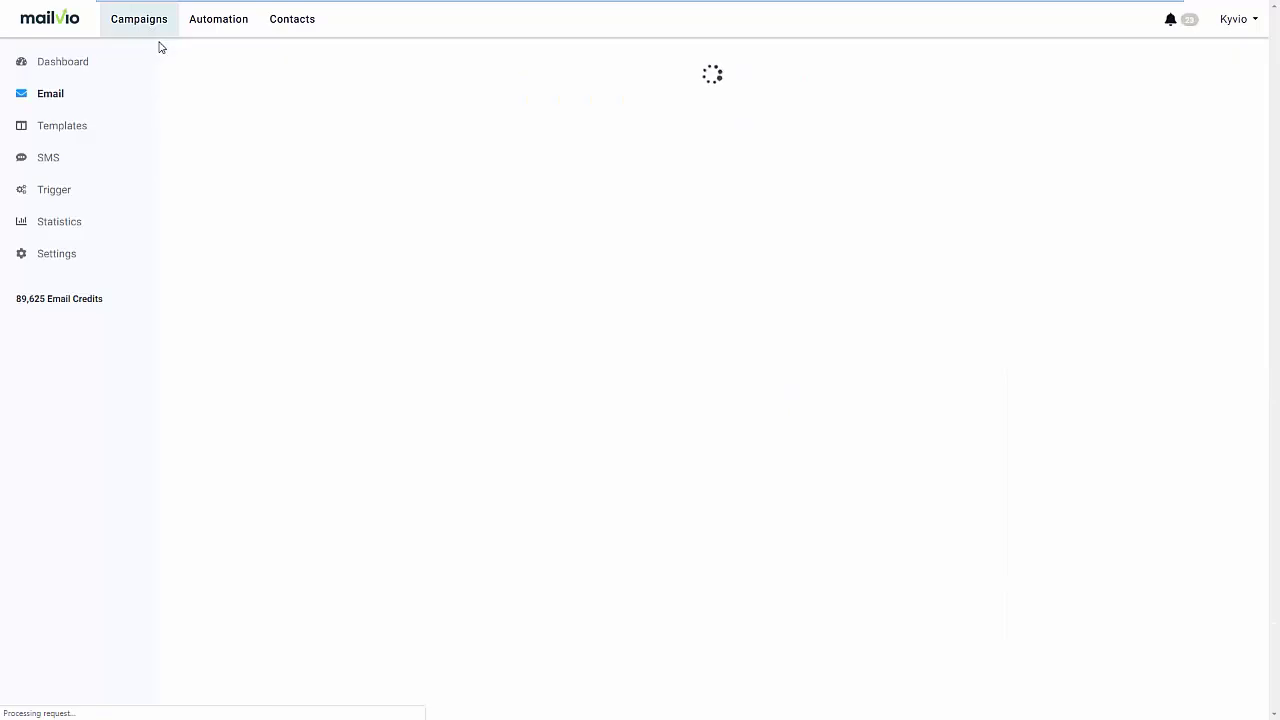